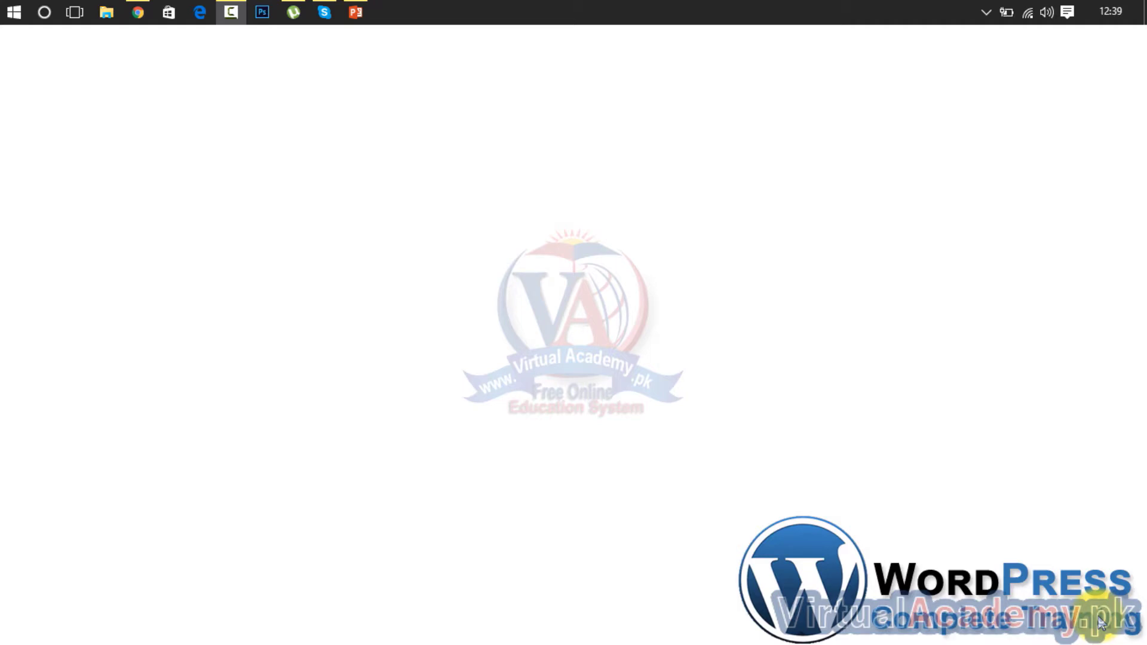
Switch to Chrome and examine the posts and sidebar widgets on the local WordPress site's homepage
click(135, 6)
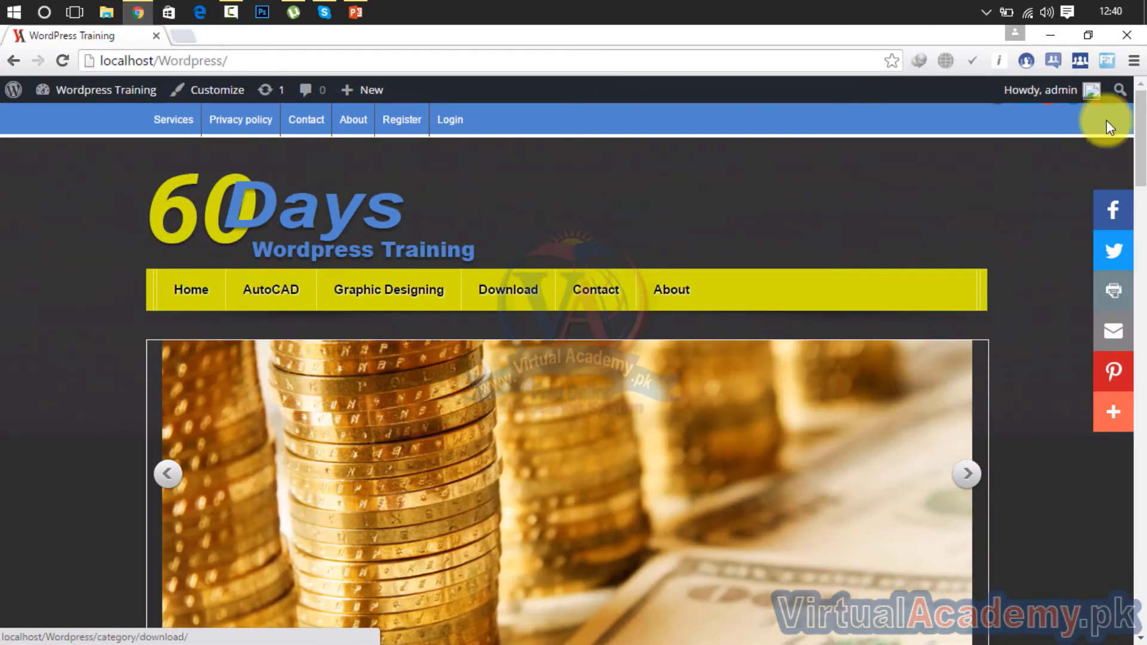
drag(1140, 129, 1140, 224)
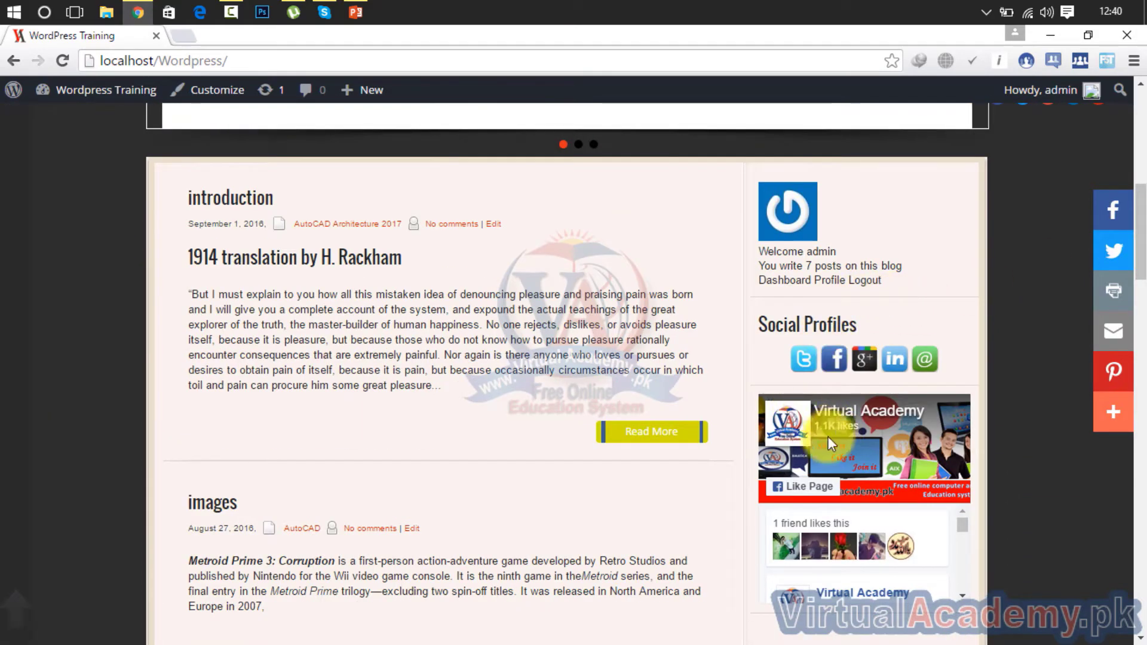
drag(1141, 210, 1141, 216)
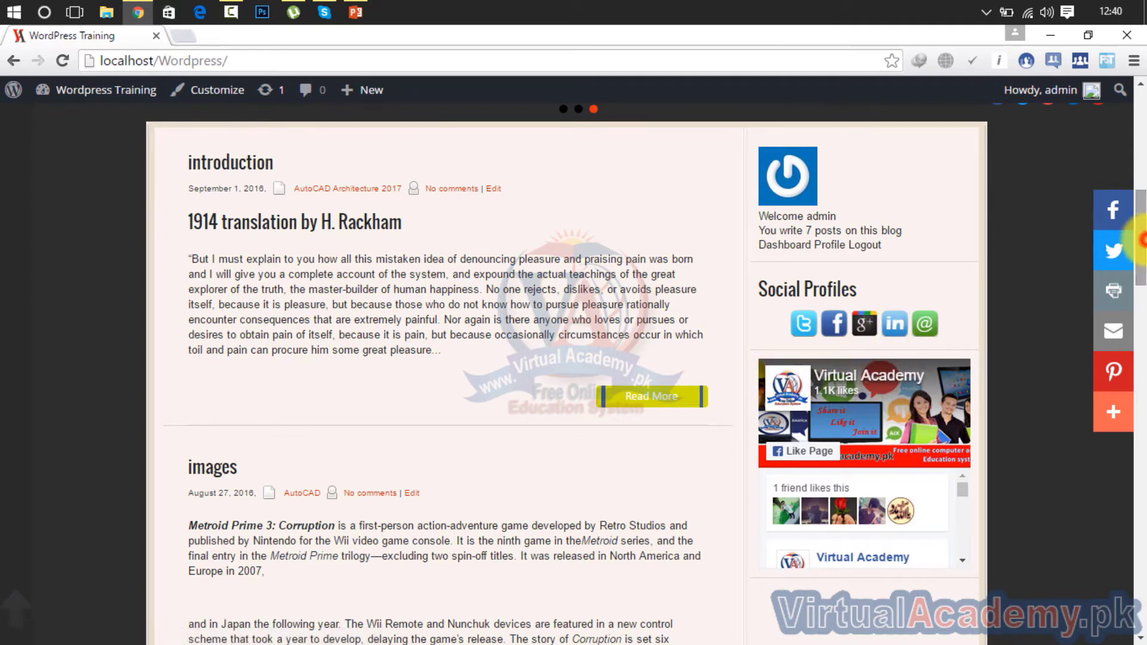
drag(1138, 241, 1138, 254)
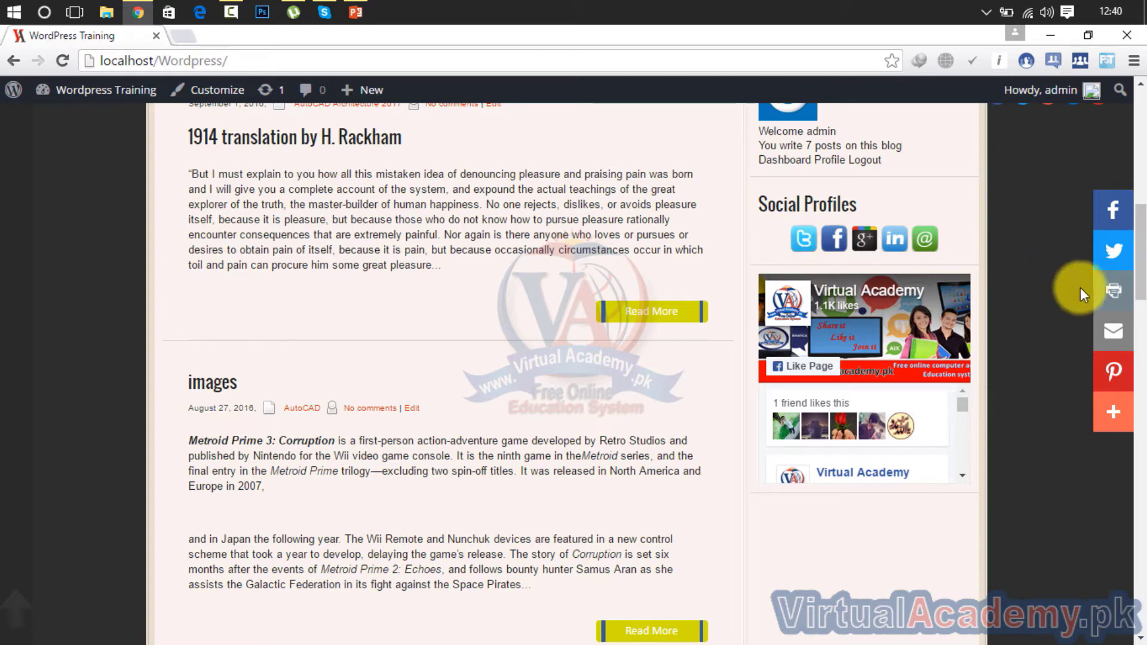
scroll(1123, 251, down, 1)
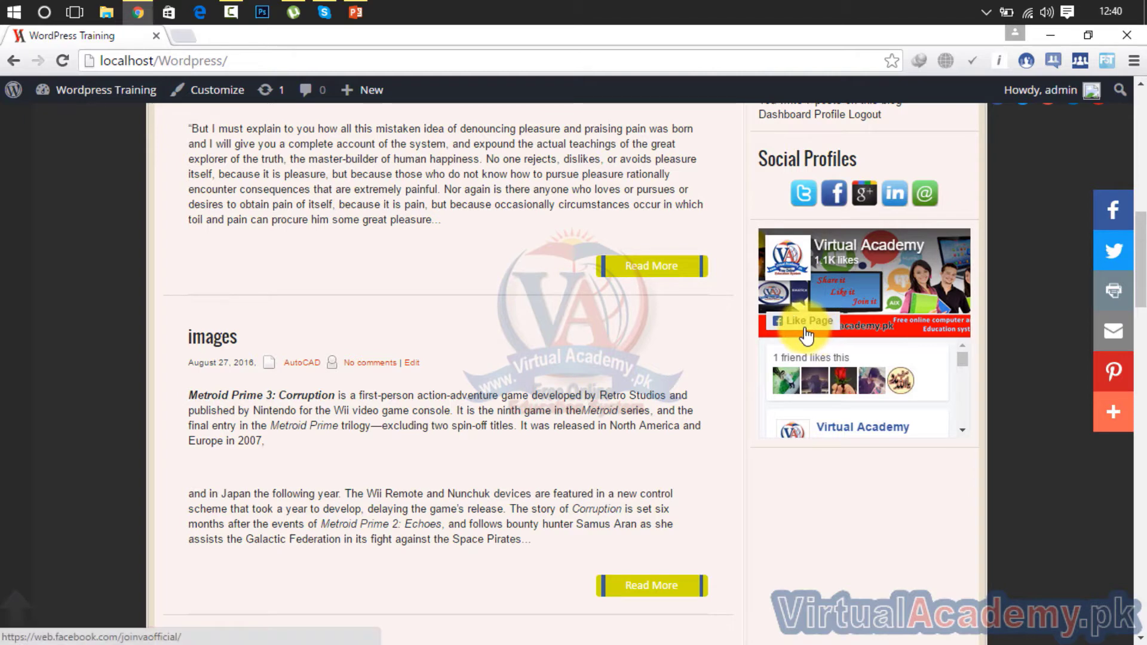
scroll(1139, 281, down, 3)
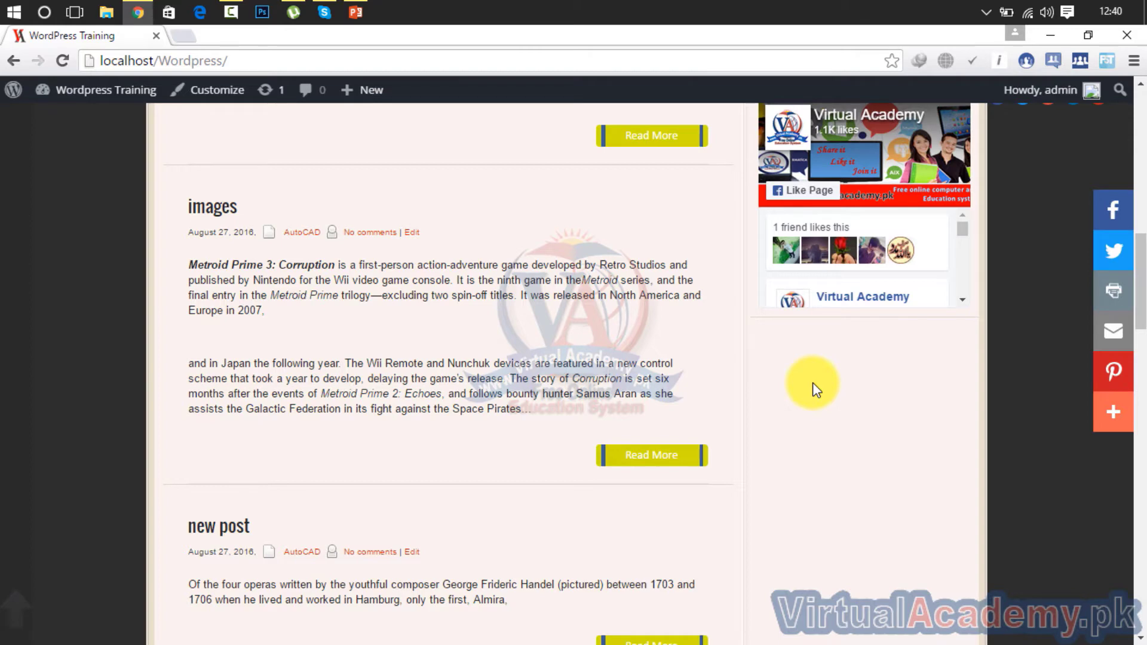
drag(1138, 257, 1138, 220)
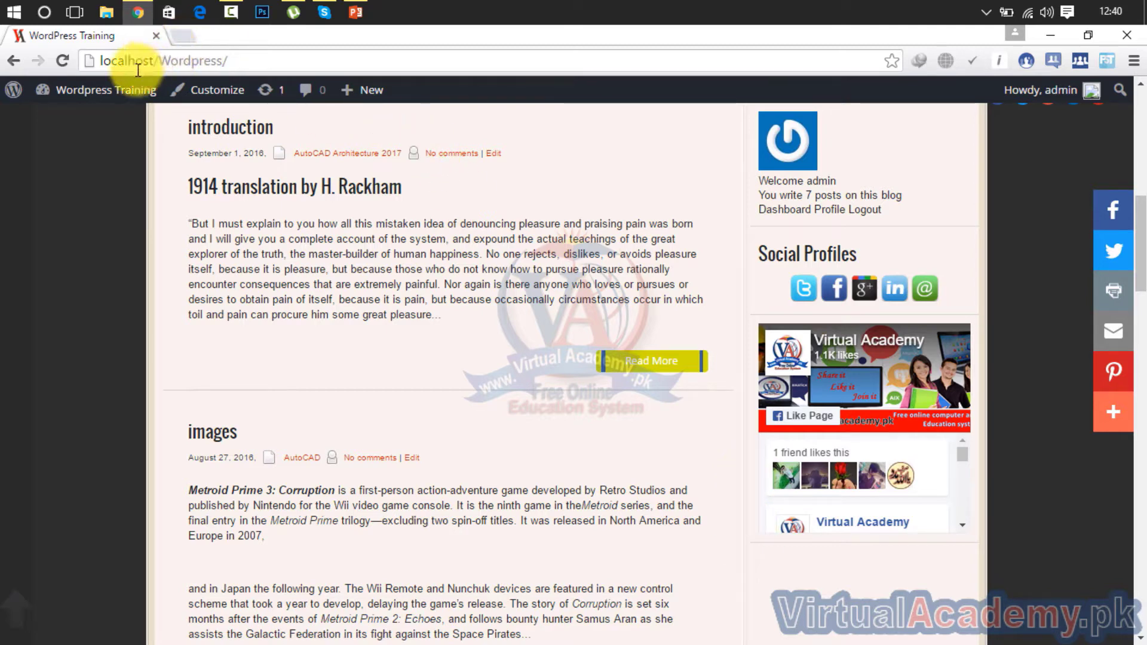
Open the WordPress dashboard in a new tab and place that tab before the site's tab
mouse_move(101, 94)
right_click(107, 120)
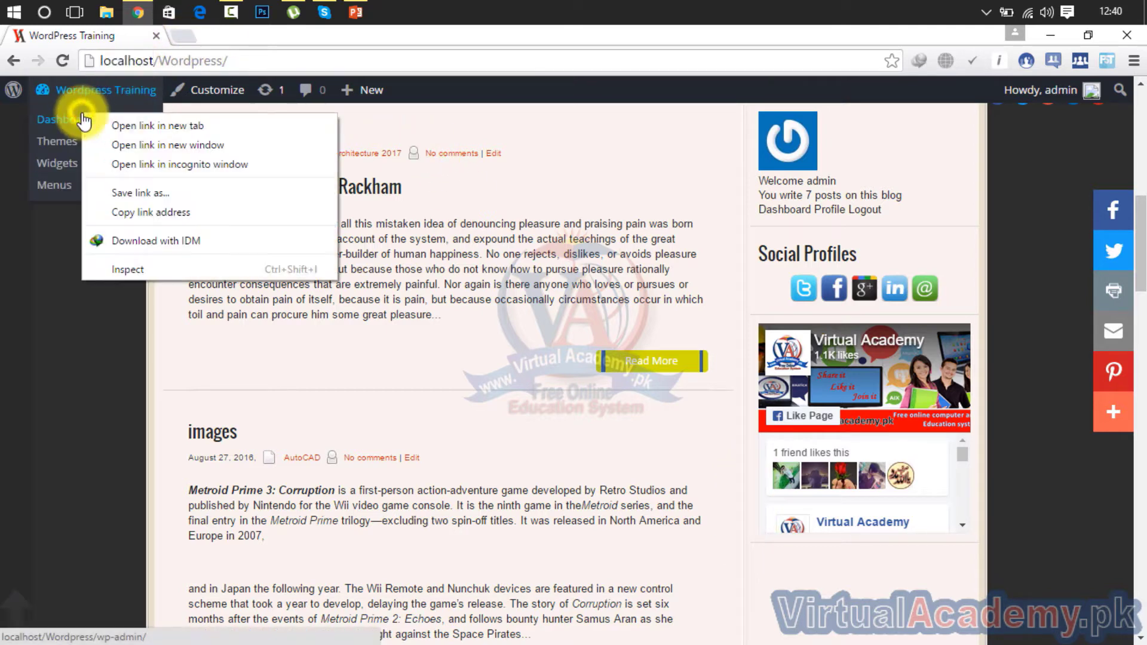
click(107, 123)
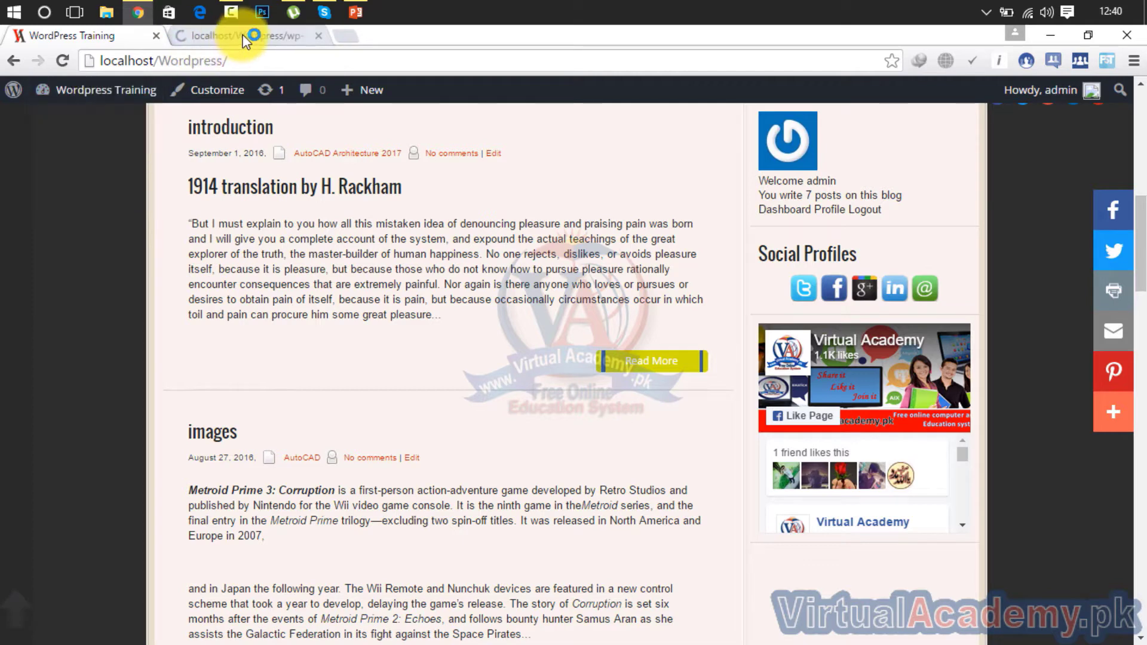
drag(242, 36, 80, 52)
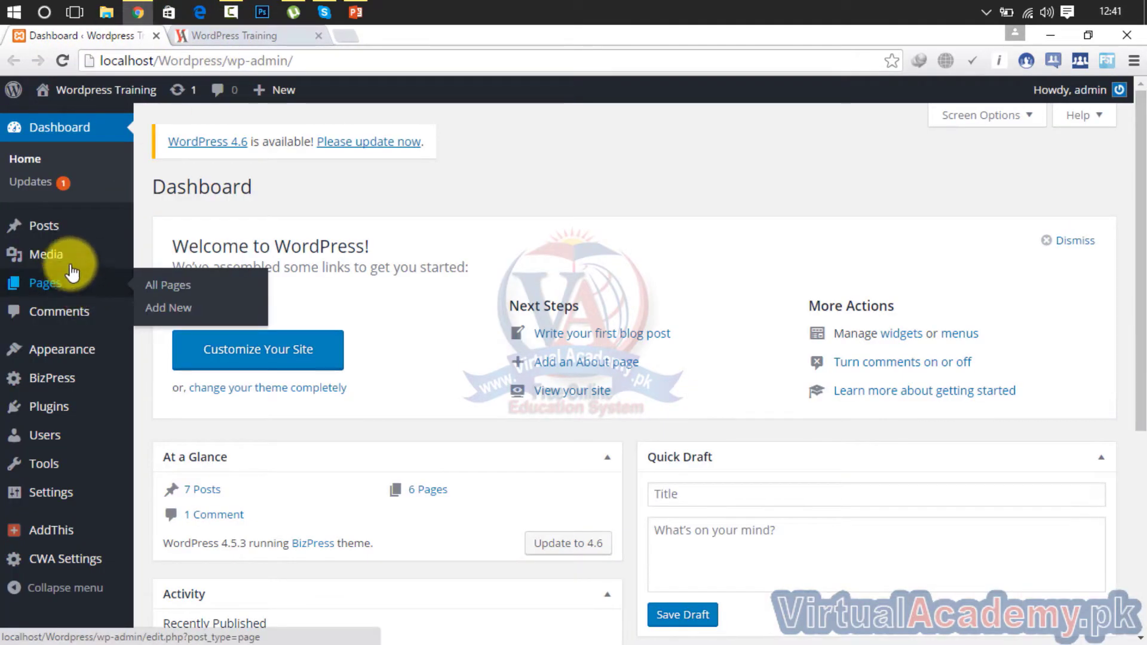
Open the Widgets page and delete the Social Profiles widget from the Right Sidebar
mouse_move(70, 263)
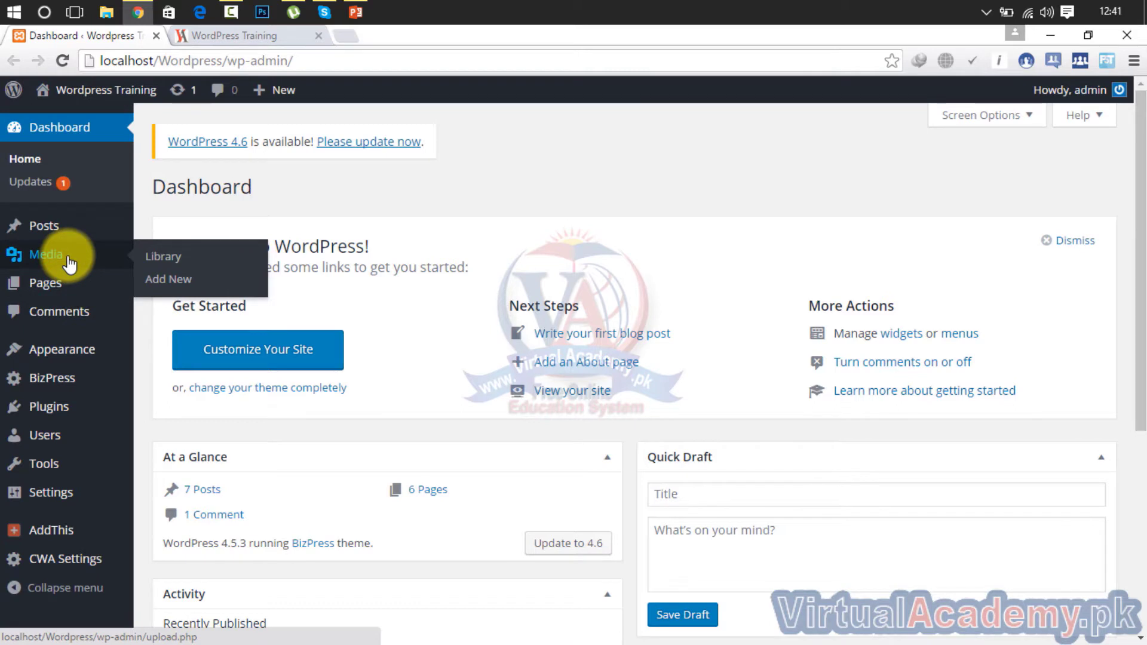
mouse_move(77, 351)
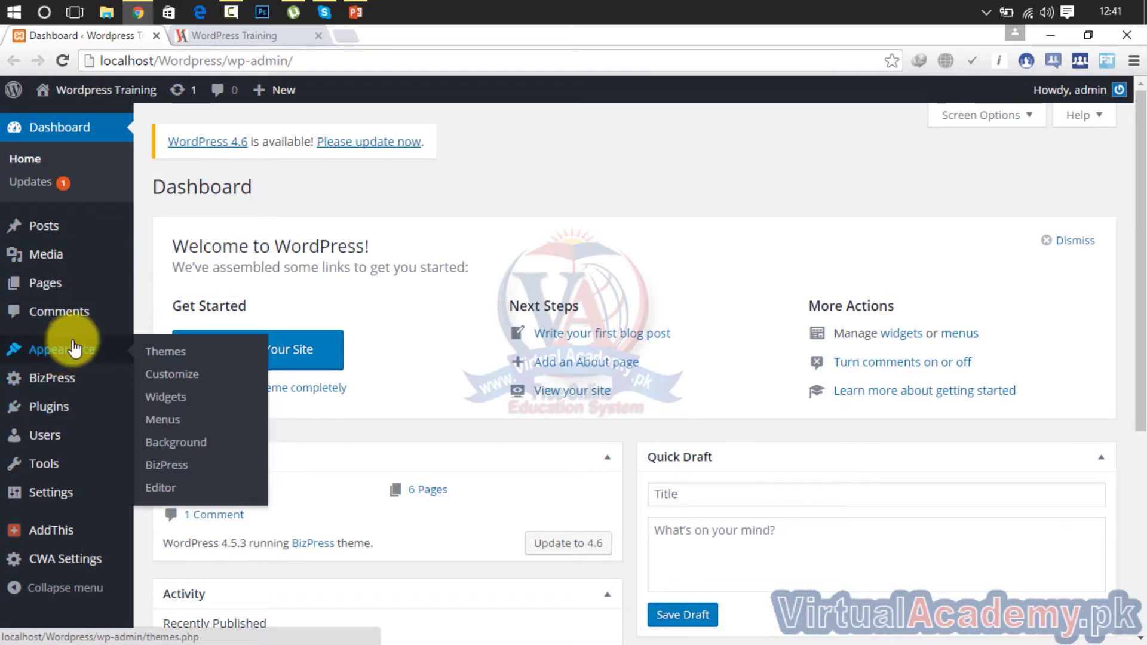
click(184, 399)
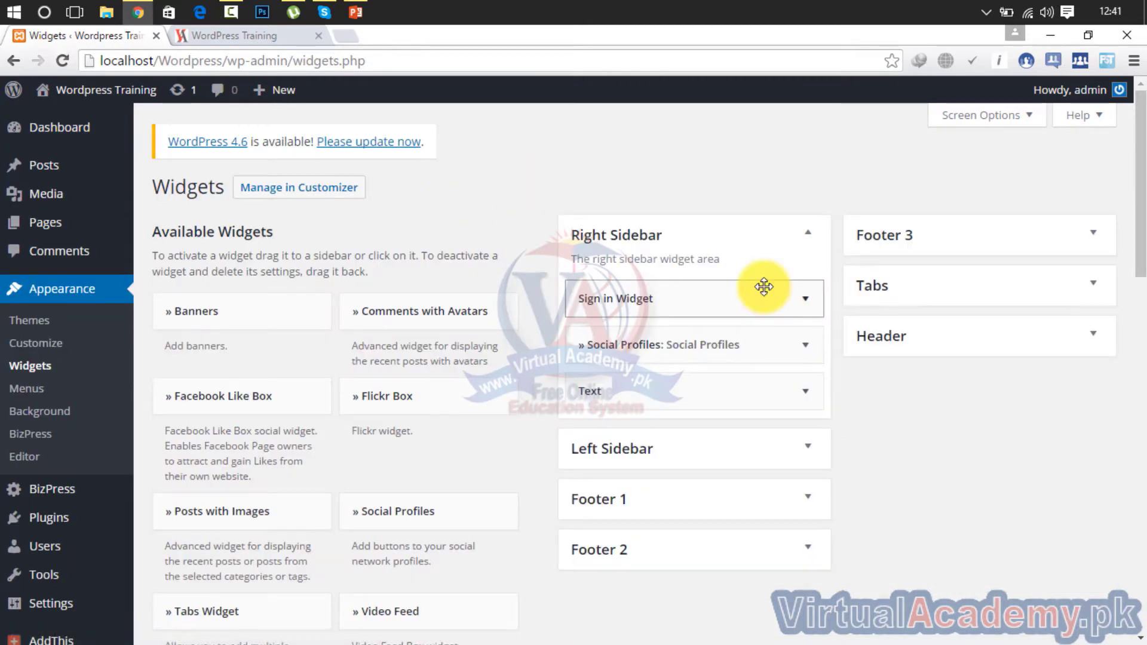
click(805, 347)
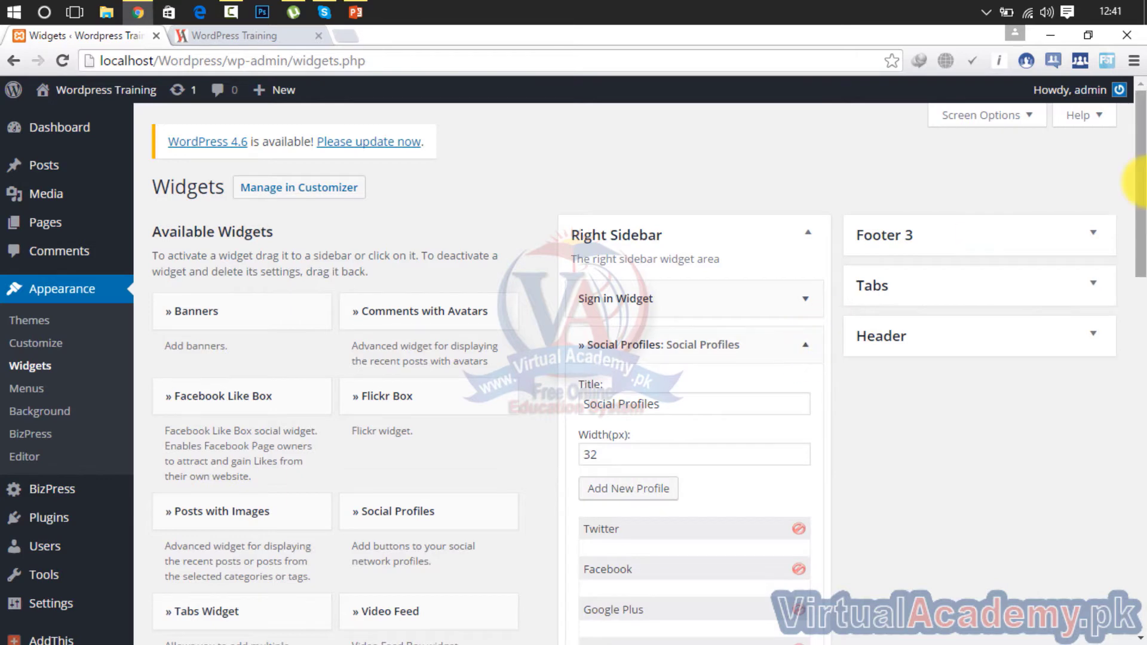
drag(1139, 180, 1142, 301)
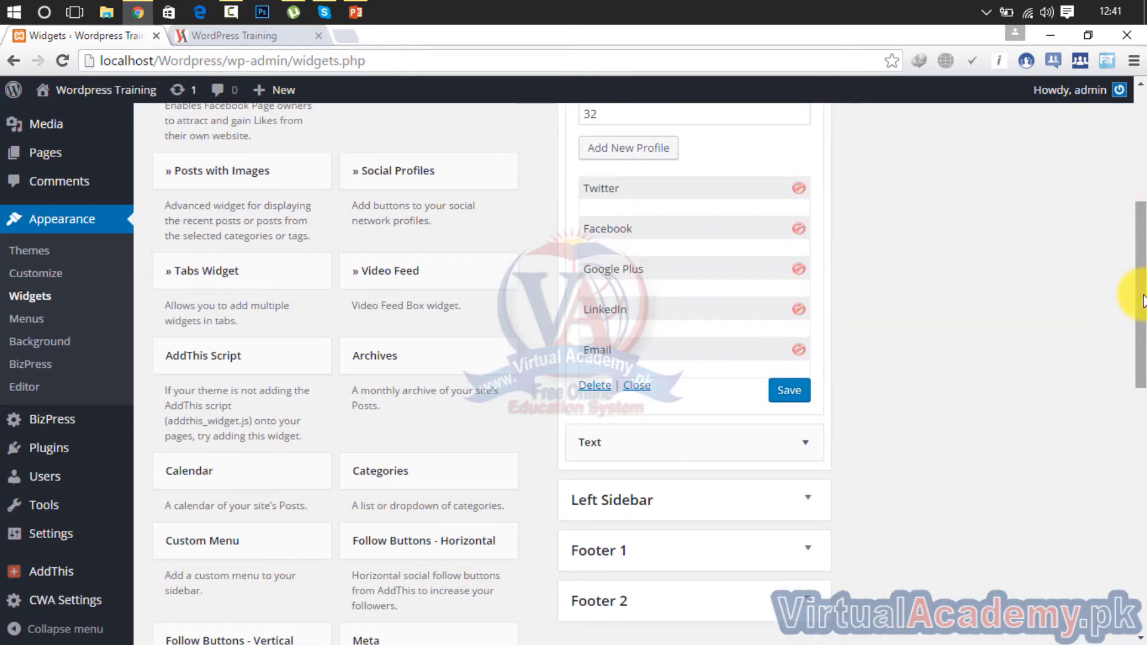
click(594, 385)
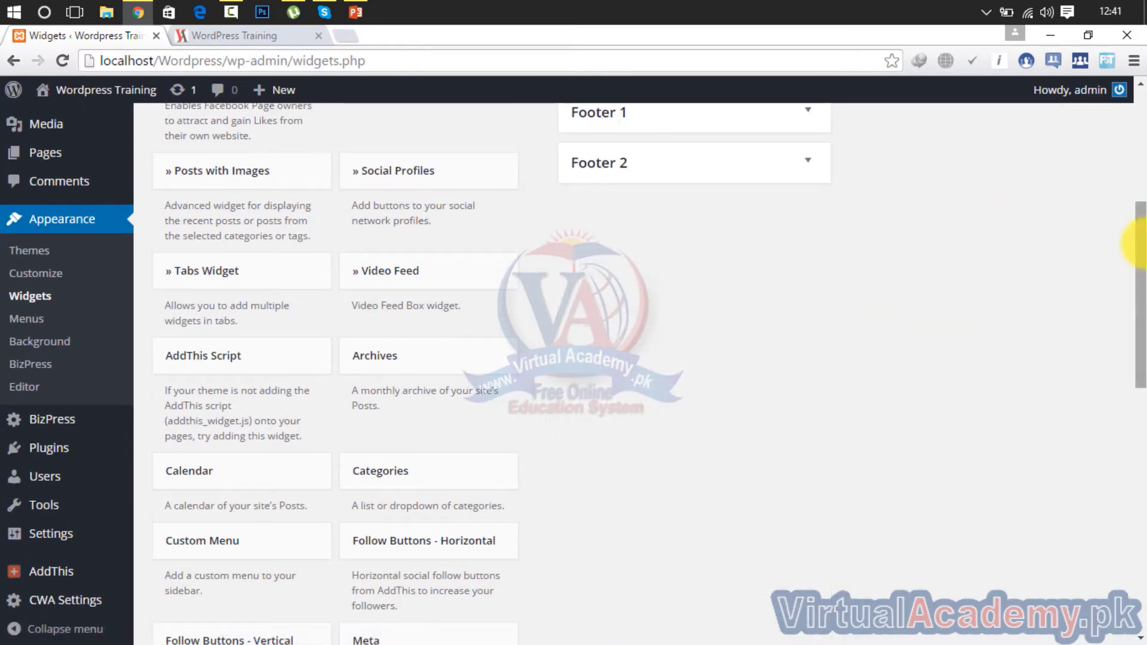
drag(1139, 239, 1141, 157)
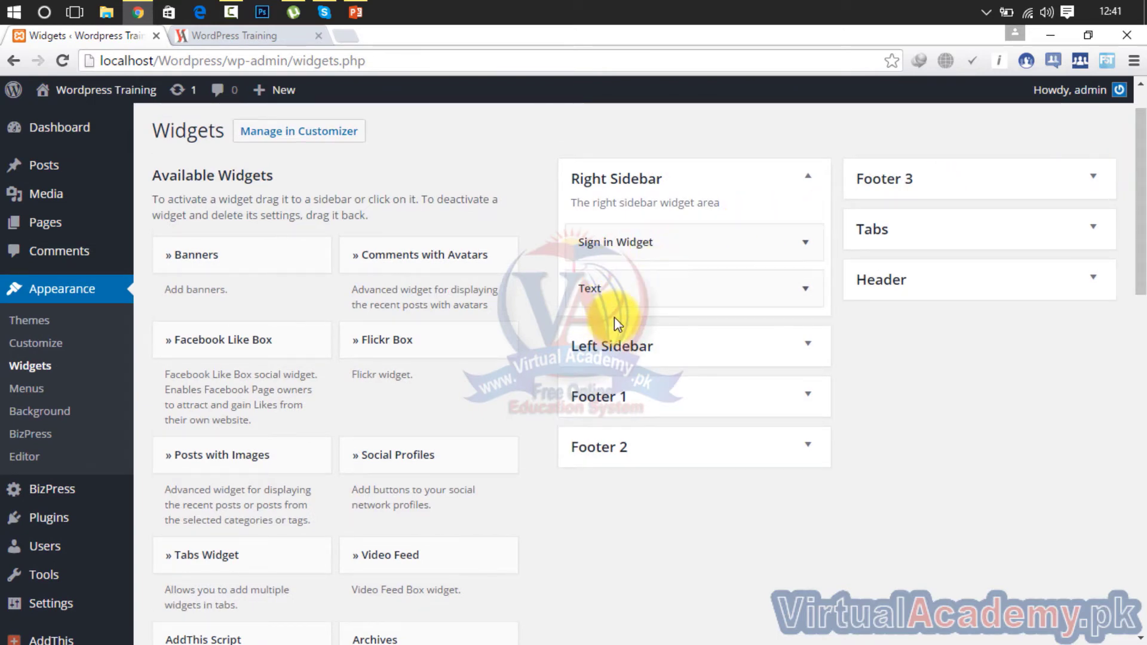
Examine the title and Facebook page code in the Right Sidebar's existing Text widget, then collapse it
click(615, 292)
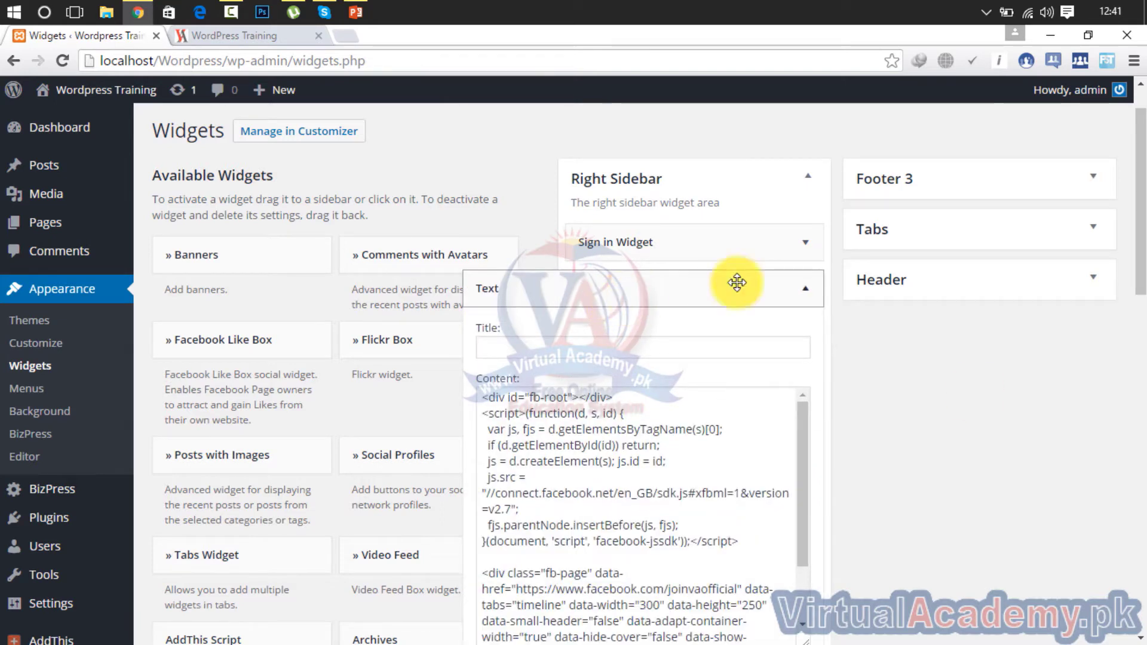
click(568, 350)
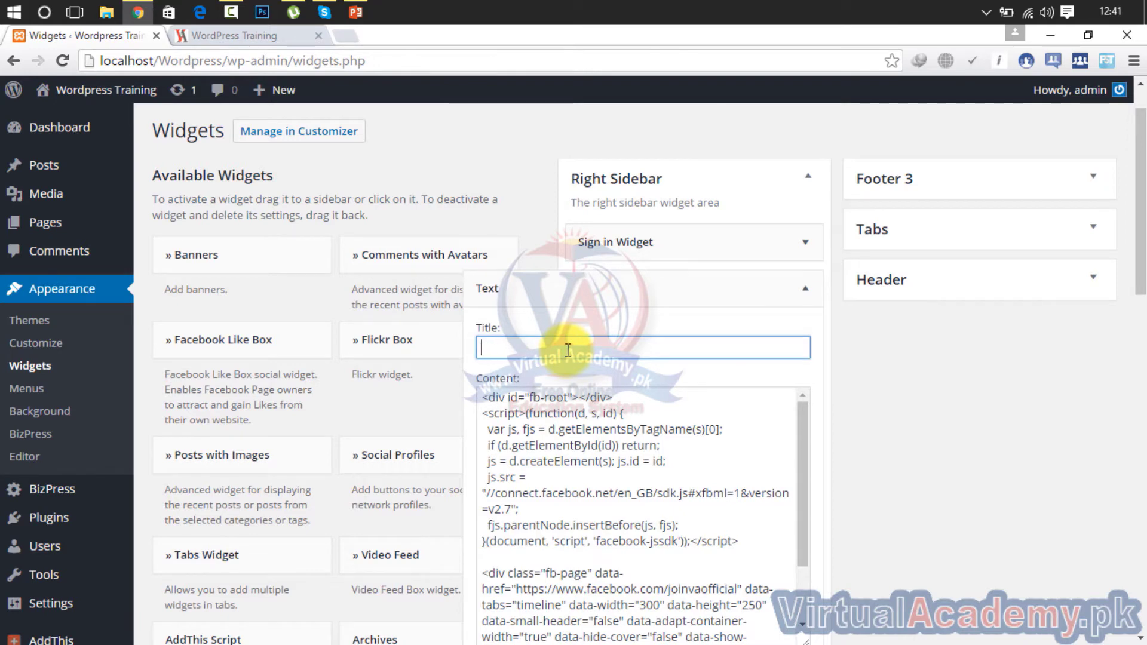
click(997, 435)
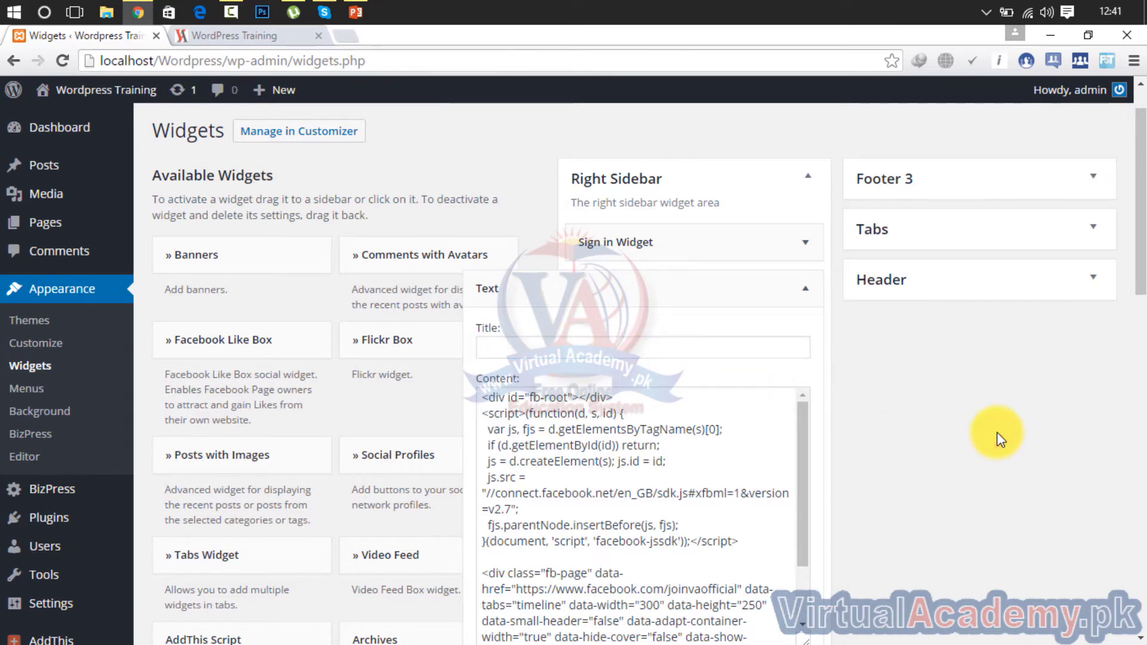
click(806, 290)
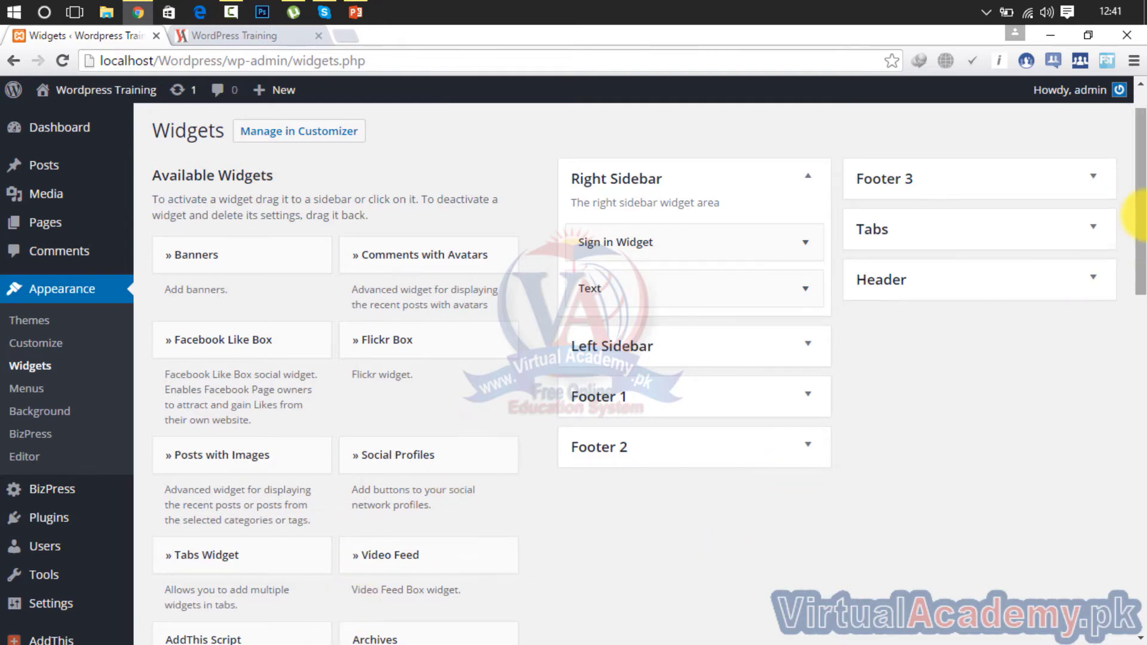
Add a new Text widget to the Right Sidebar below the existing Text widget
drag(1134, 205, 1138, 509)
drag(250, 487, 663, 396)
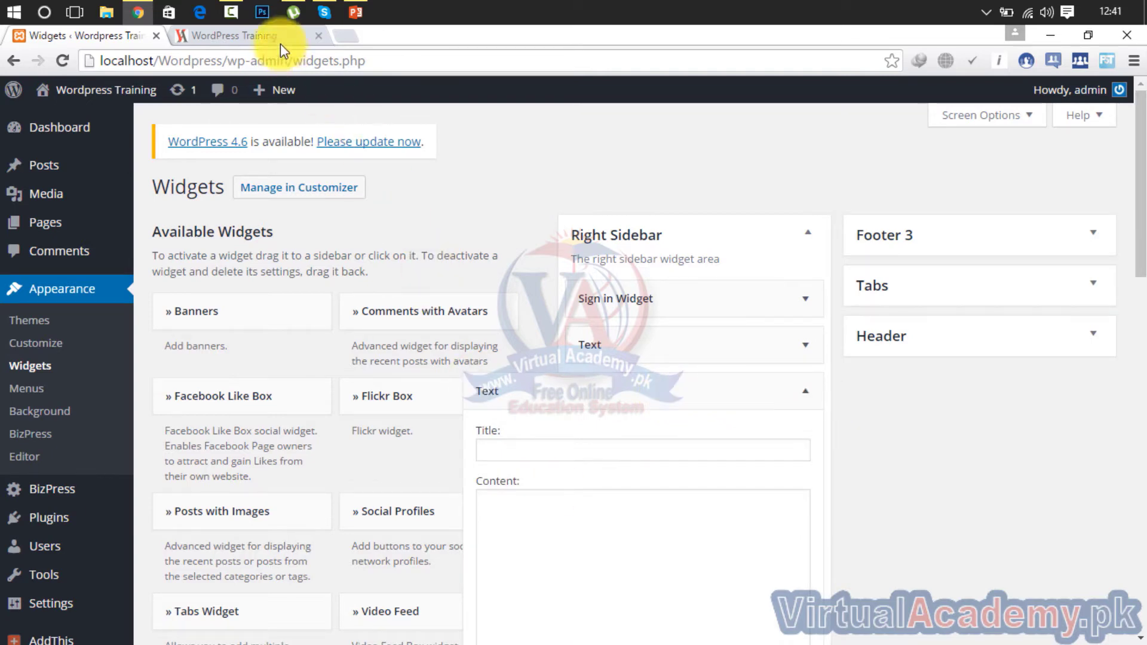
Search Google in a new browser tab for "google + page developer"
click(348, 34)
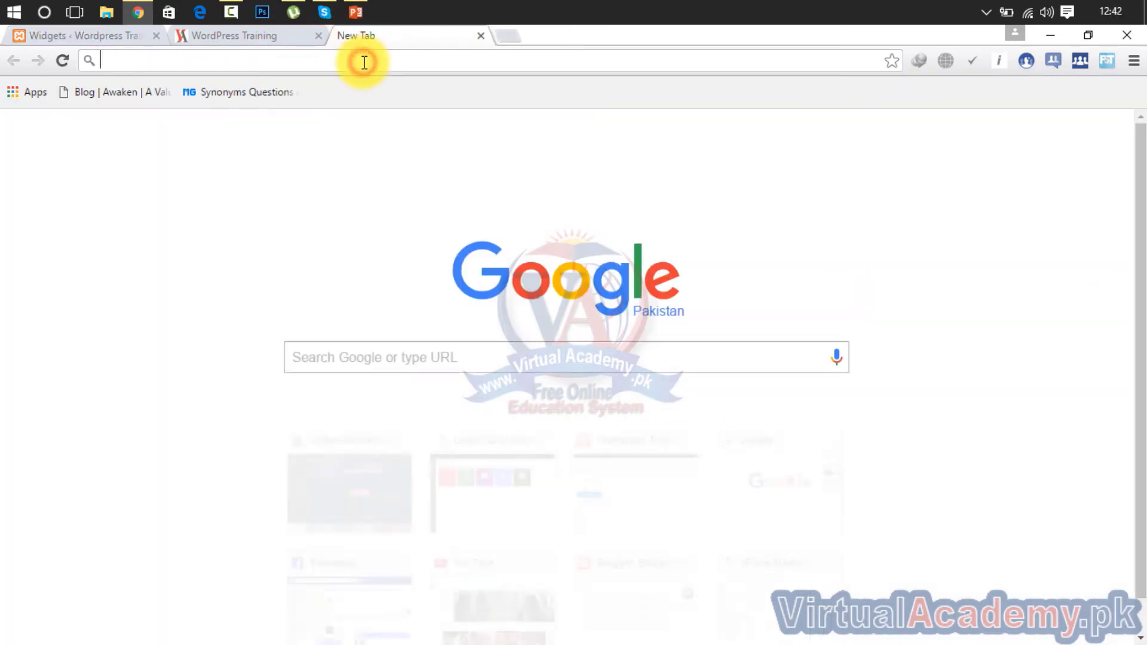
text(gogle)
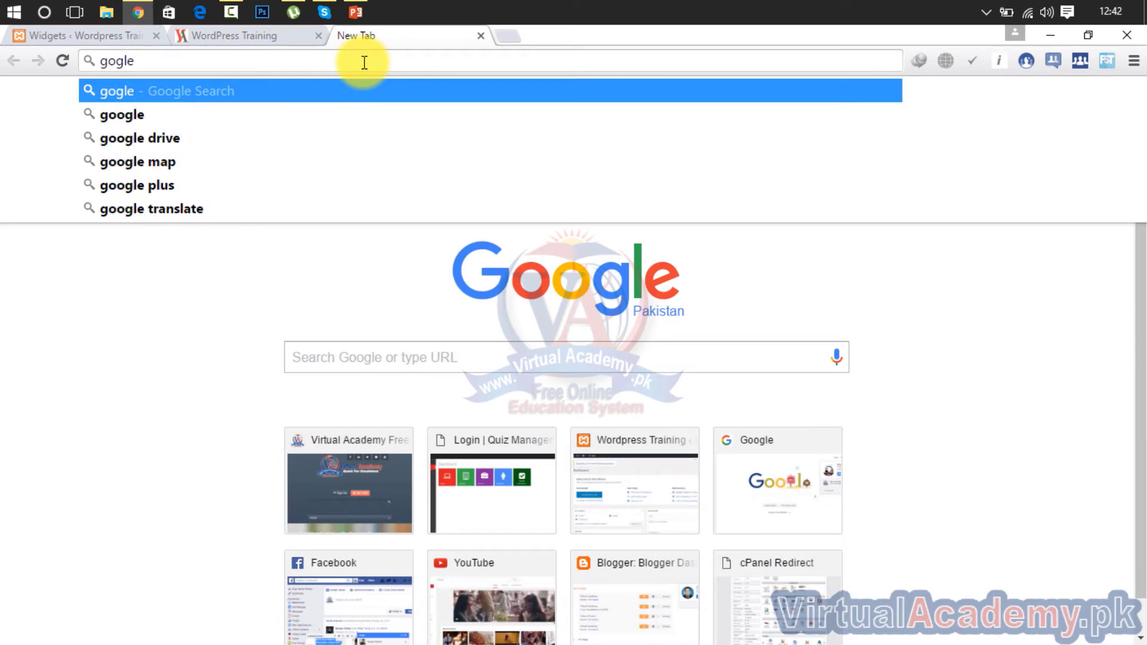
key(BackSpace)
key(BackSpace)
key(BackSpace)
text(ogle )
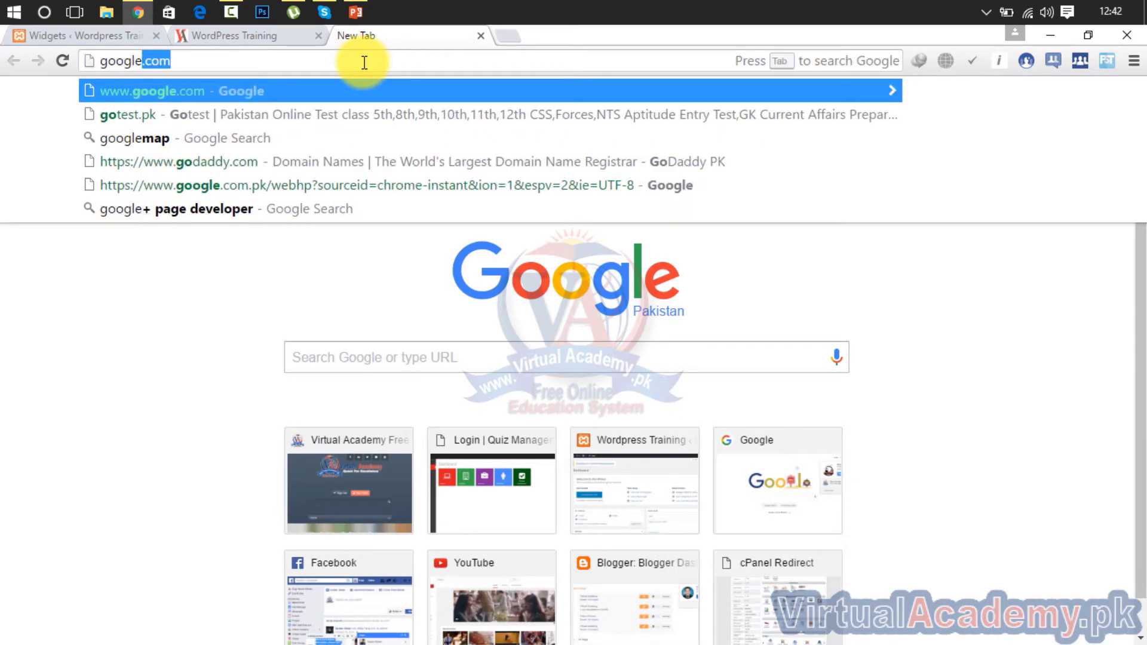
text(+ )
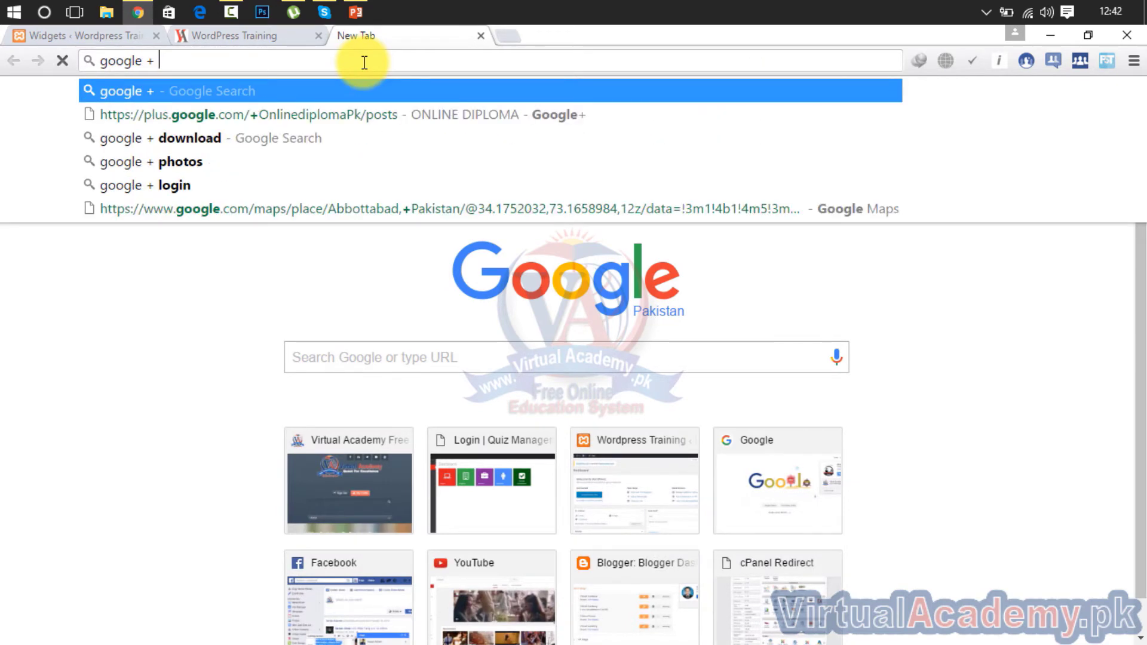
text(page )
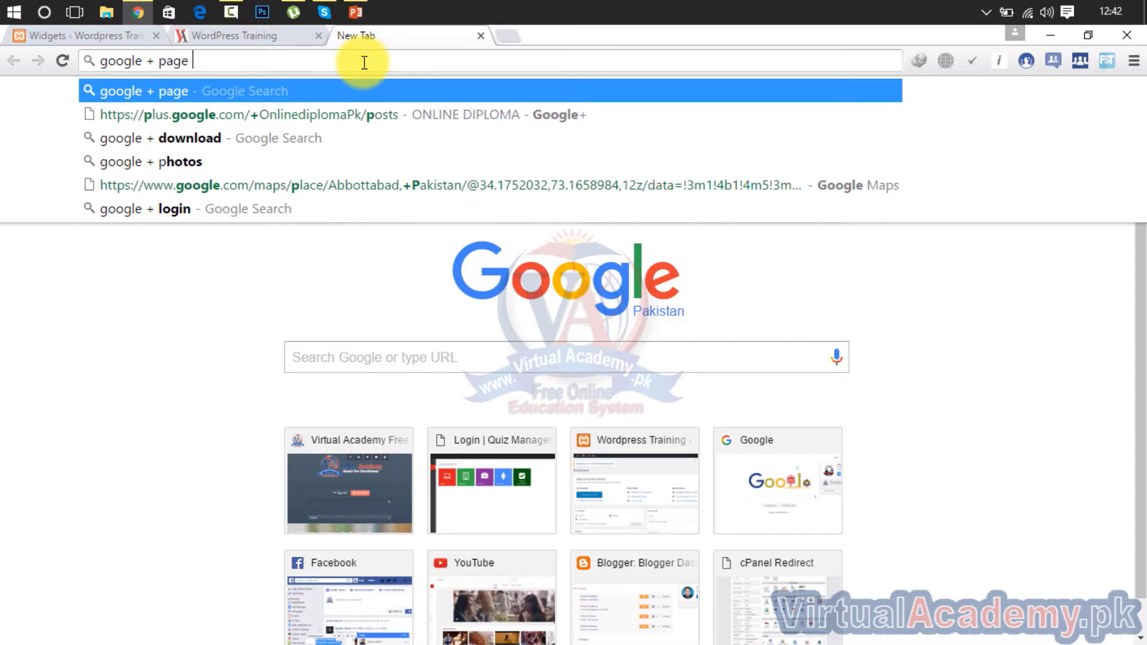
text(de)
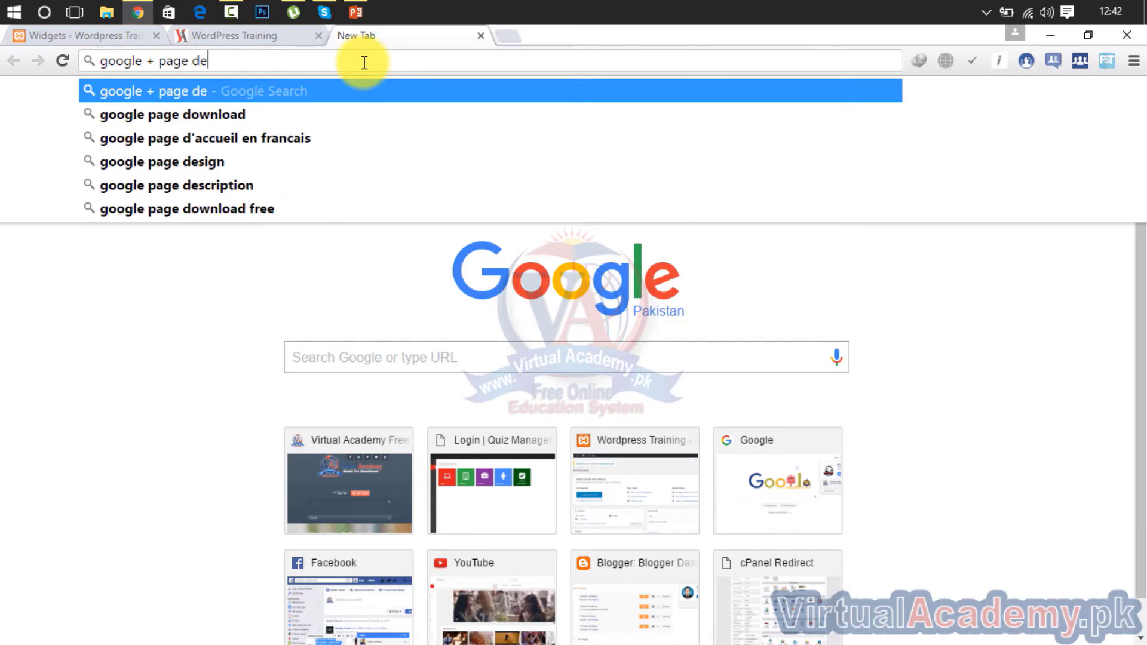
text(veloper)
key(Return)
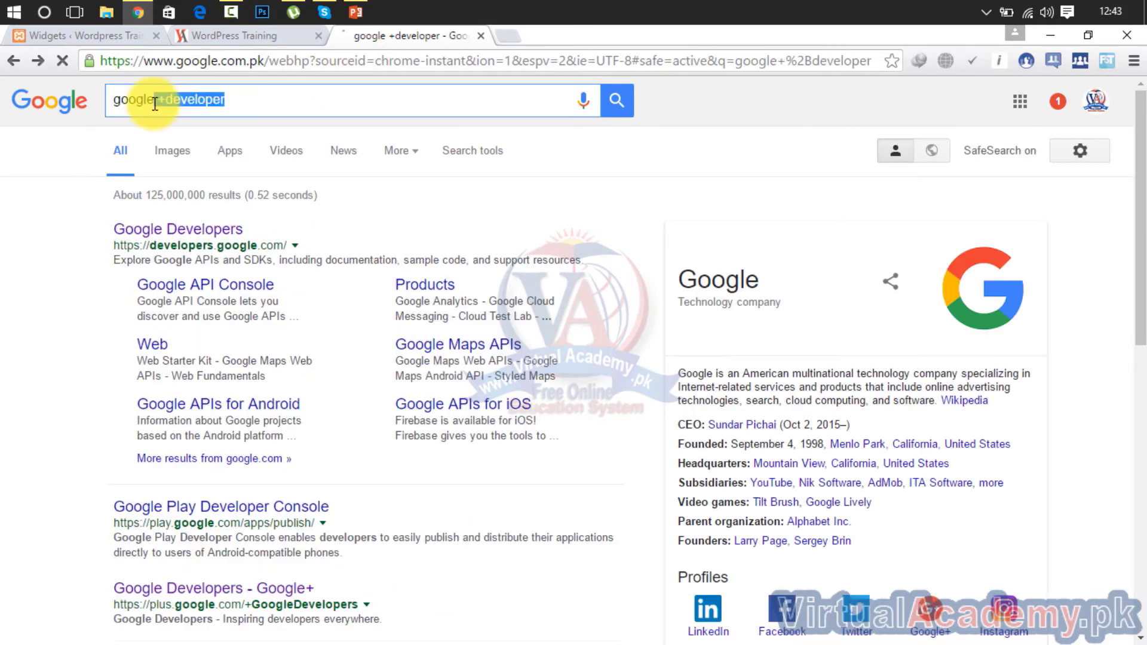
Change the search to the suggested query "google+ page developer" and open the Google+ Badge result
text(+)
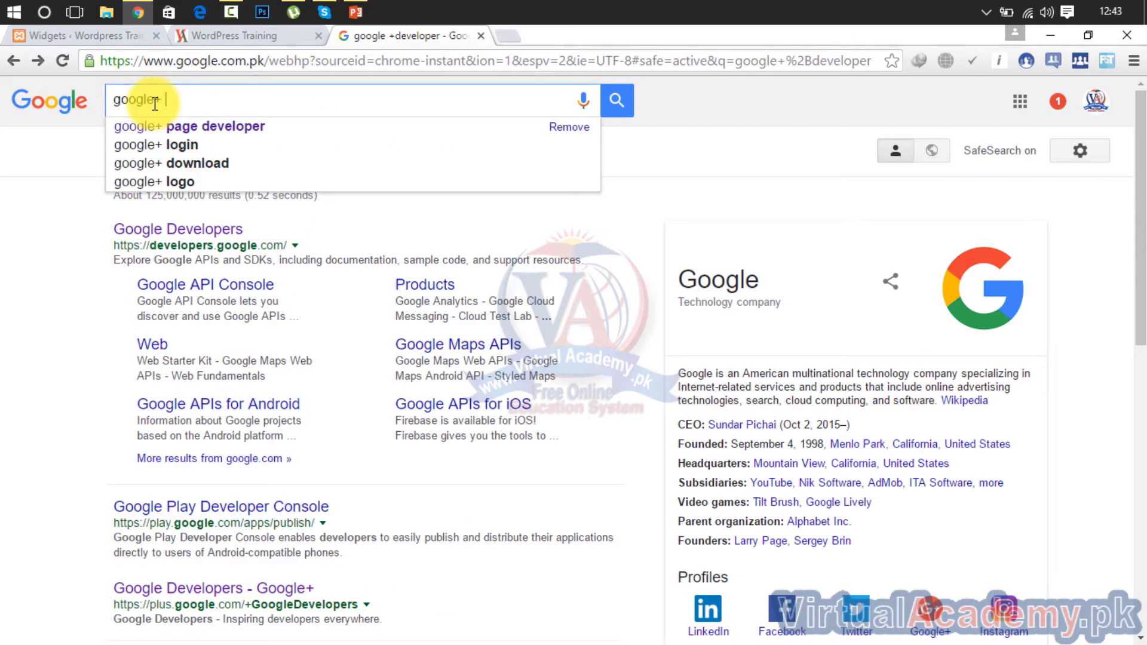
key(Down)
key(Return)
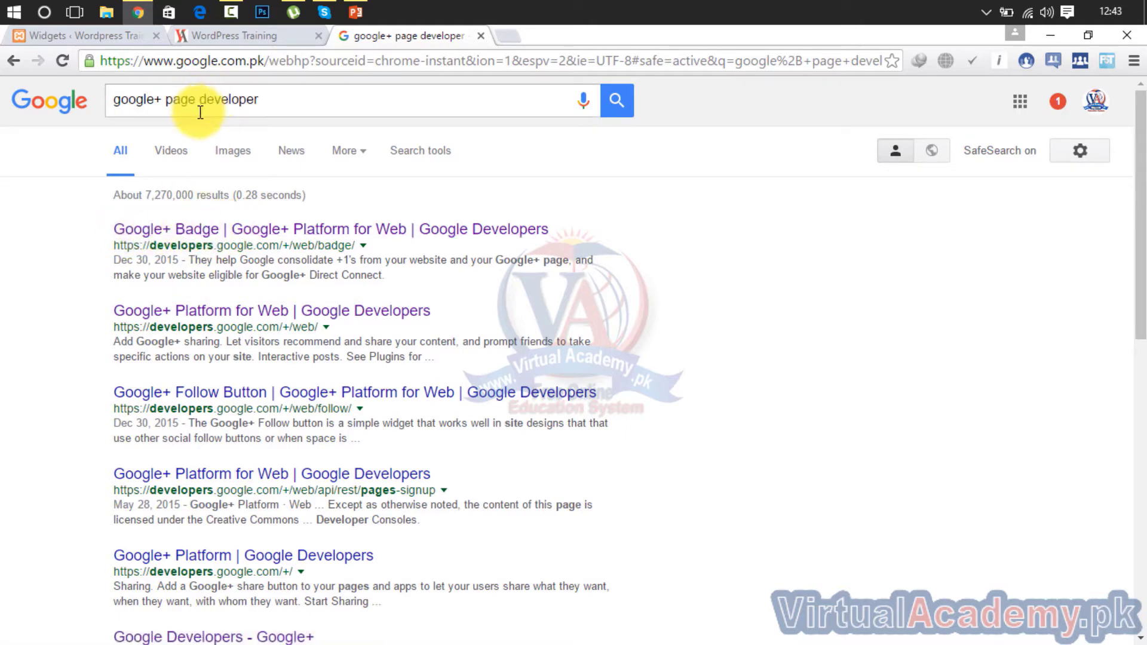
click(192, 229)
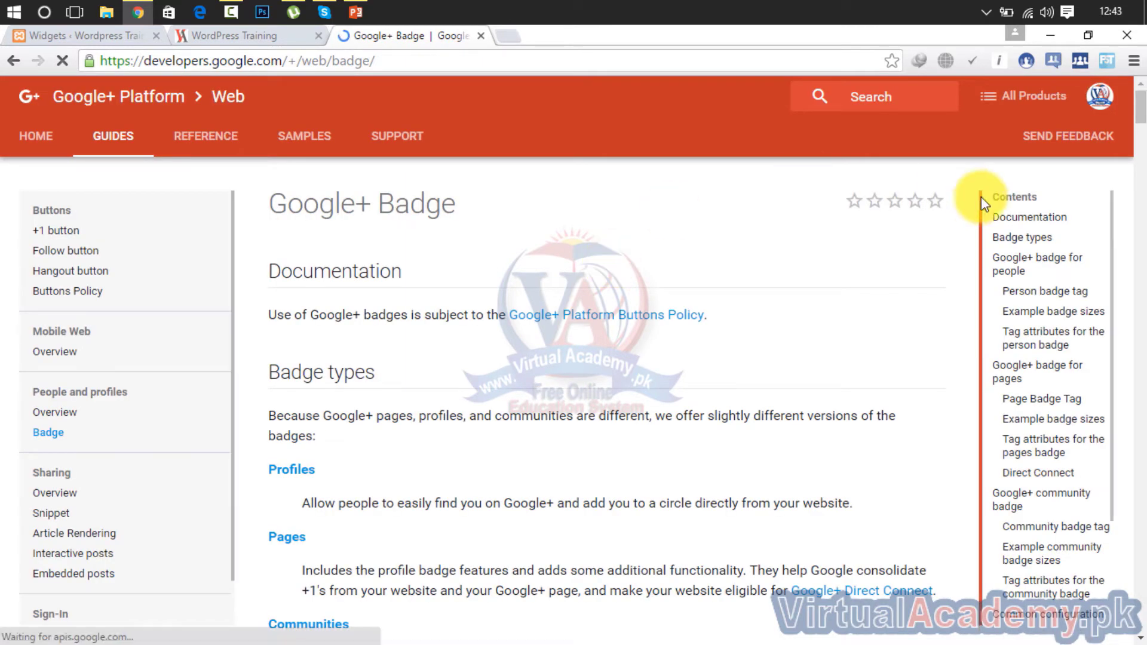
Check which Google account is signed in on the Google+ Badge page and highlight its name and e-mail
mouse_move(1141, 106)
mouse_down()
mouse_move(1142, 124)
mouse_move(1141, 91)
mouse_up()
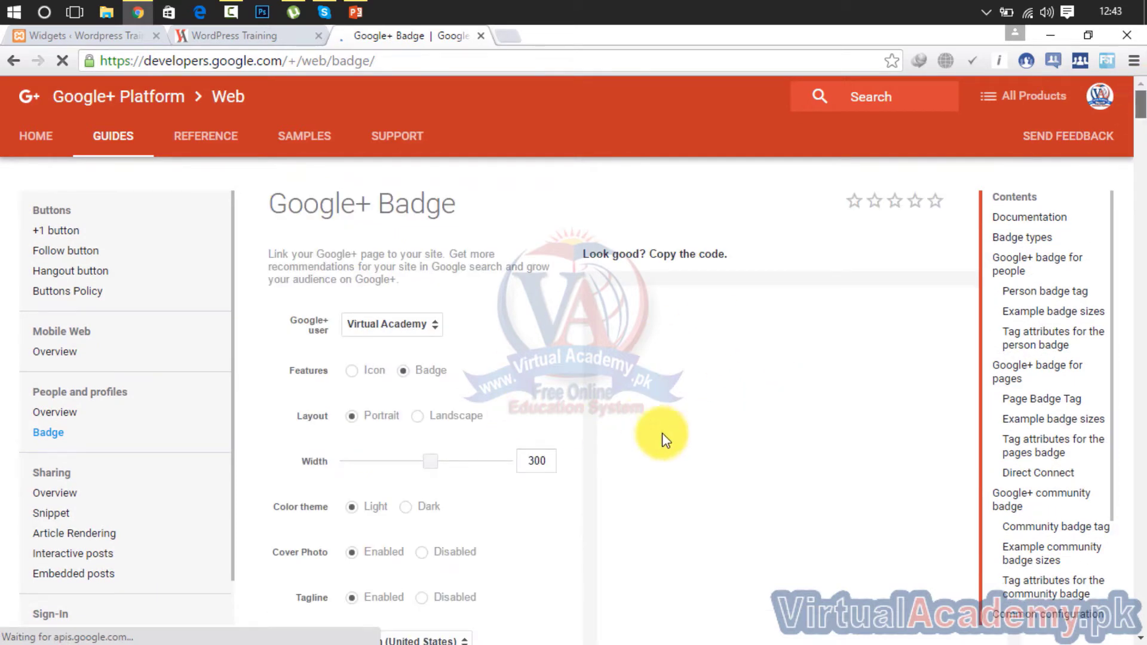
click(1098, 101)
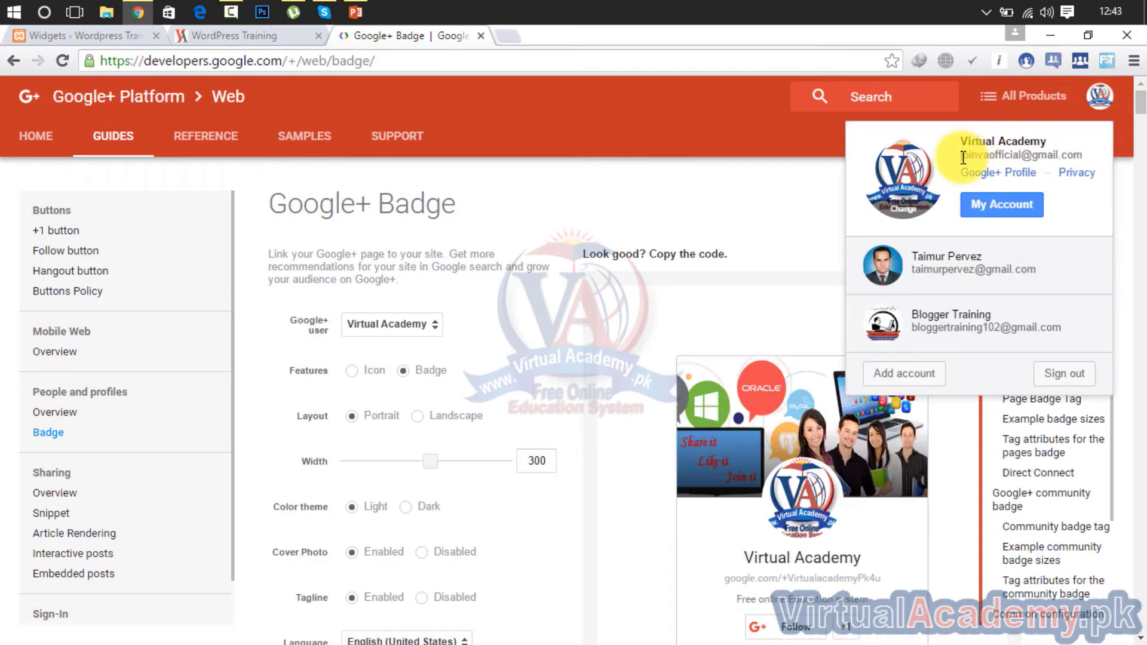
drag(959, 141, 1090, 151)
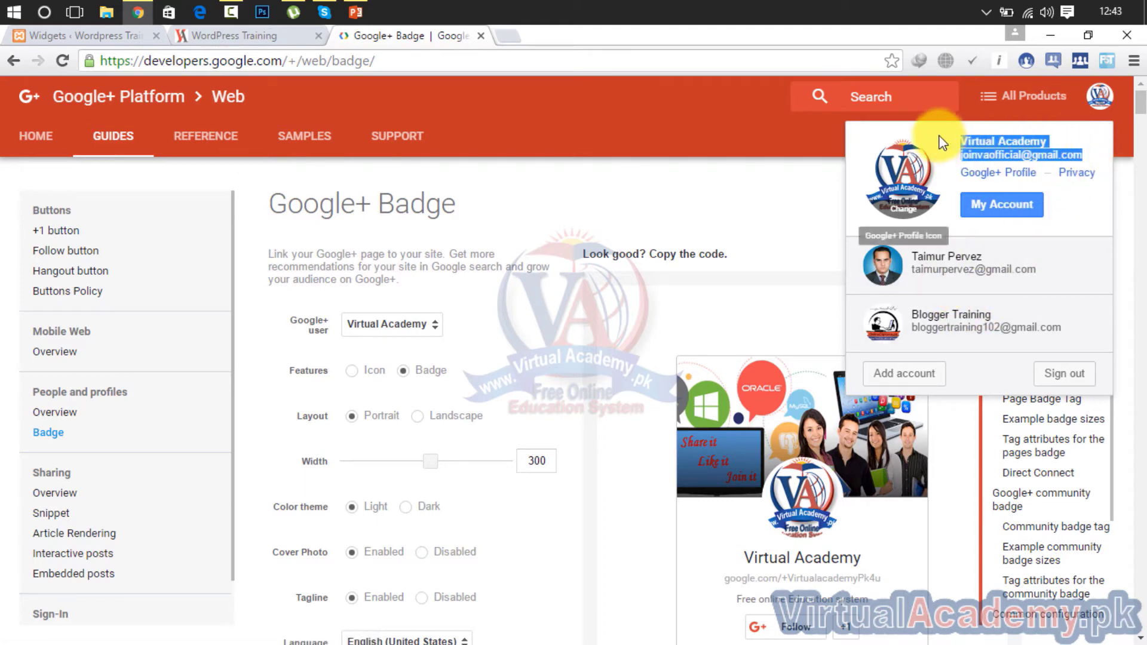
Close the account details and preview both Virtual Academy entries as Google+ user, returning to the first one
click(979, 143)
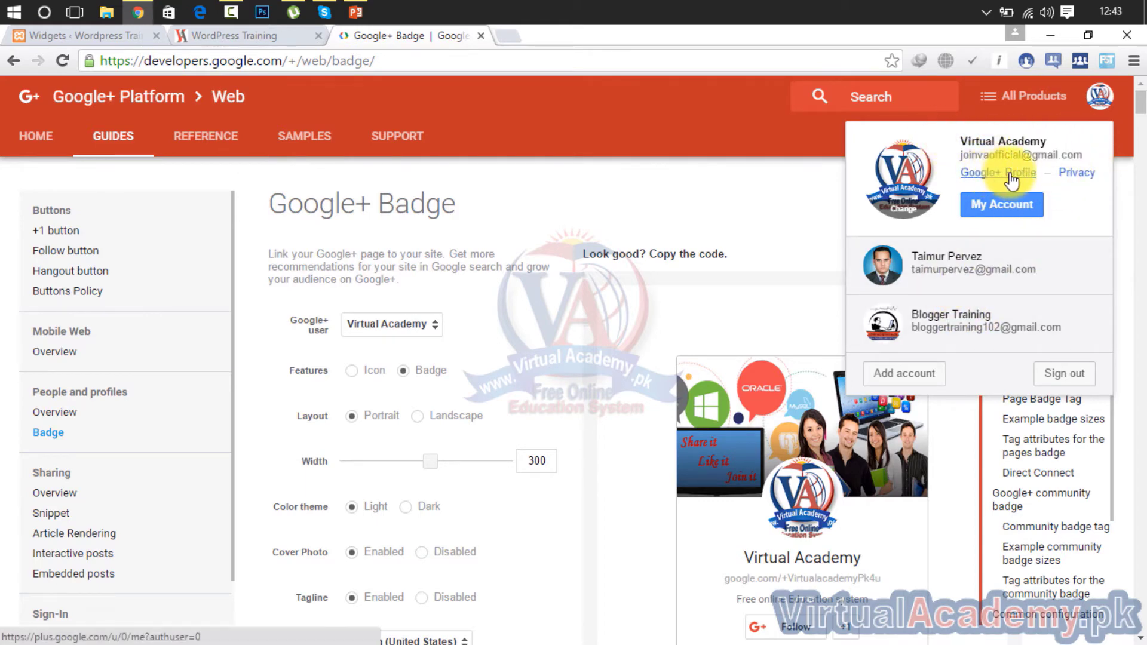
click(719, 199)
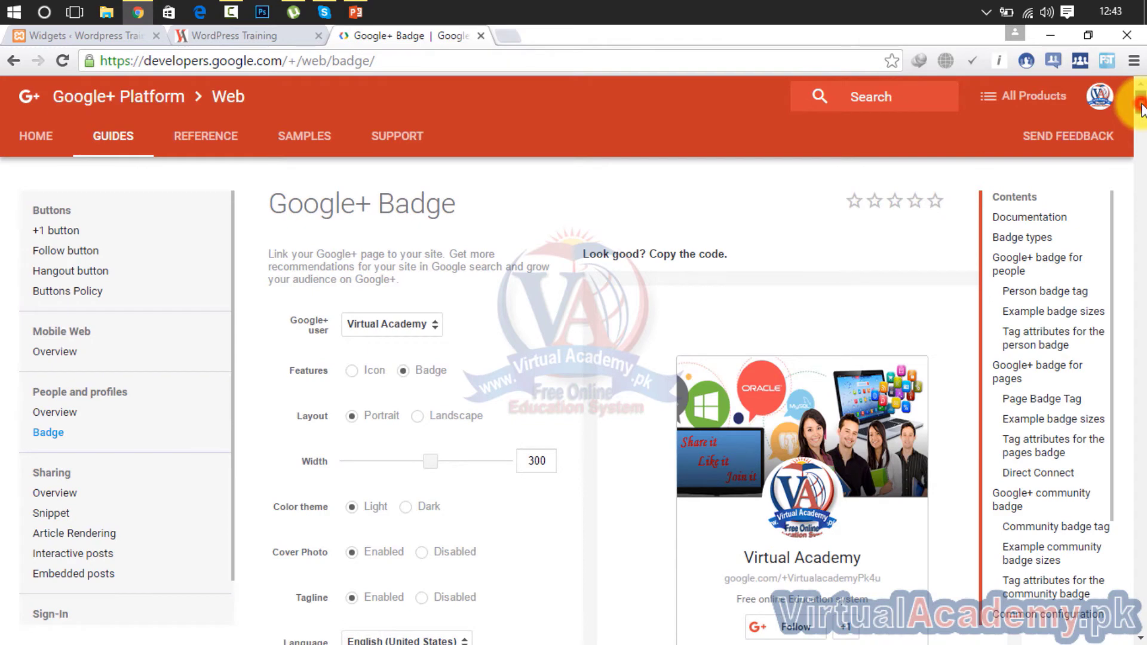
scroll(1140, 107, down, 1)
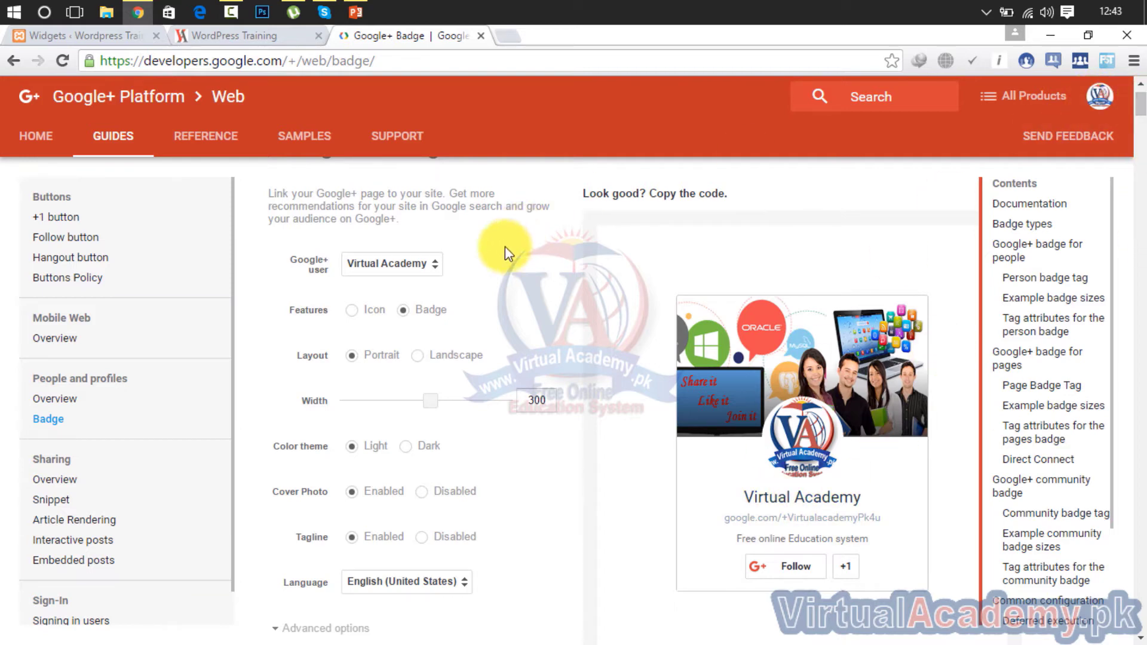
click(381, 271)
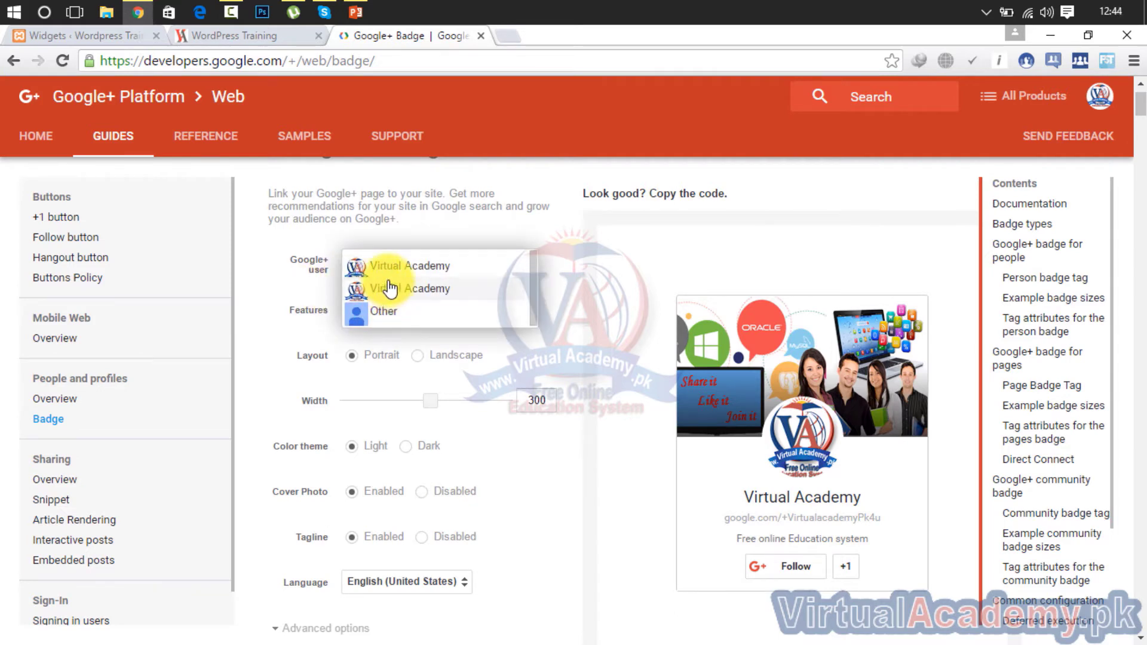
click(389, 289)
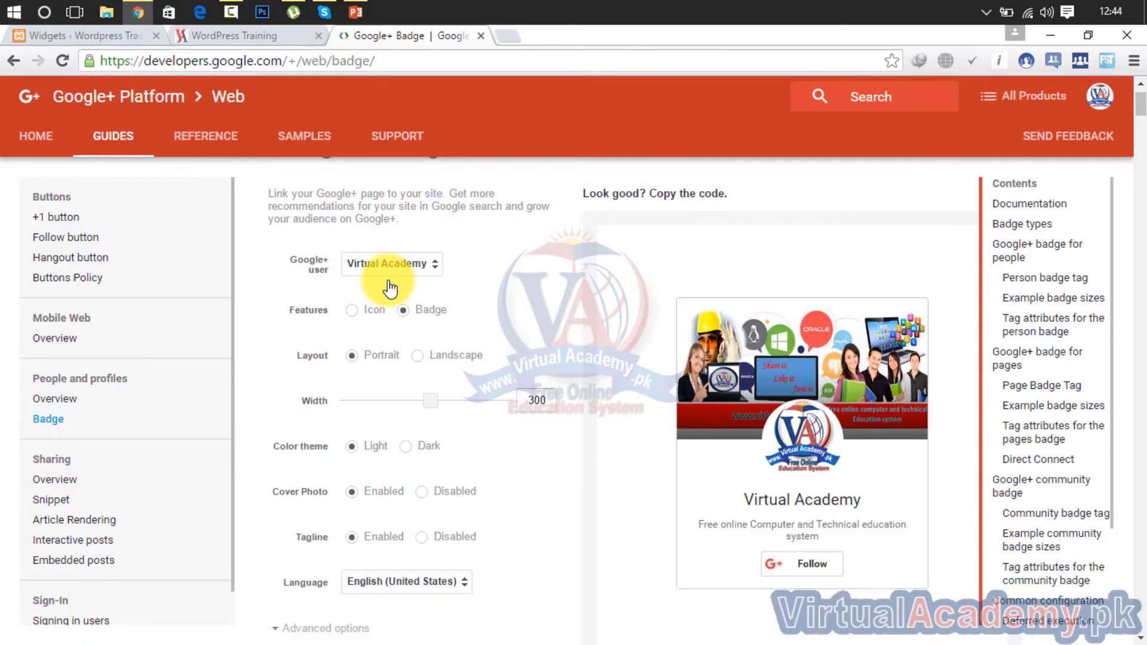
click(409, 267)
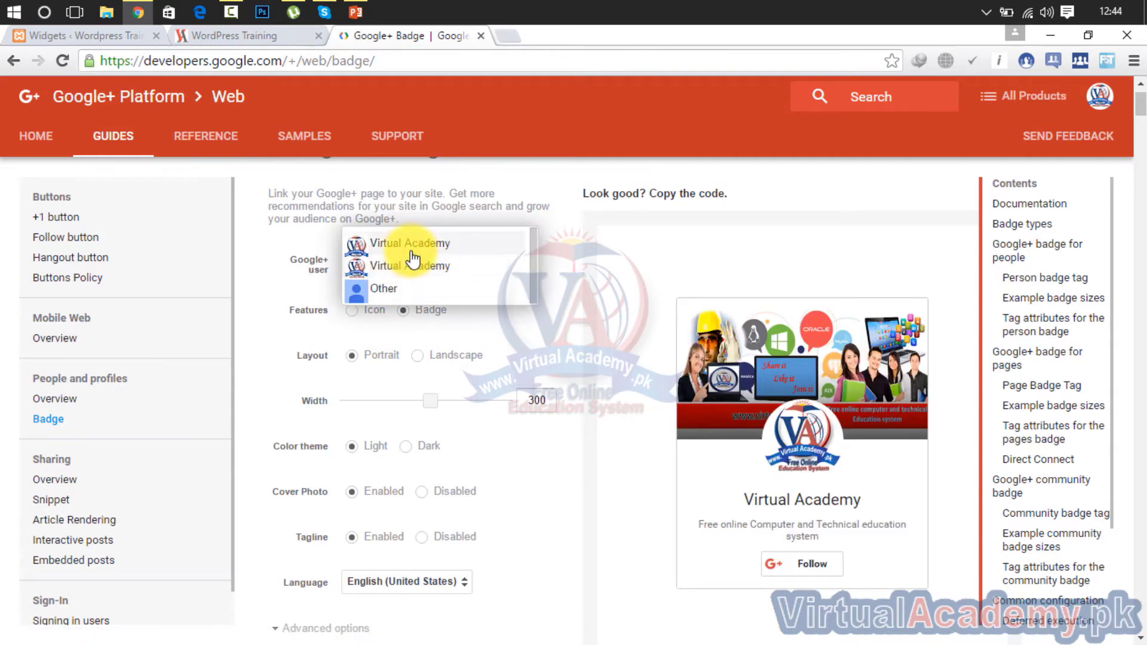
click(409, 246)
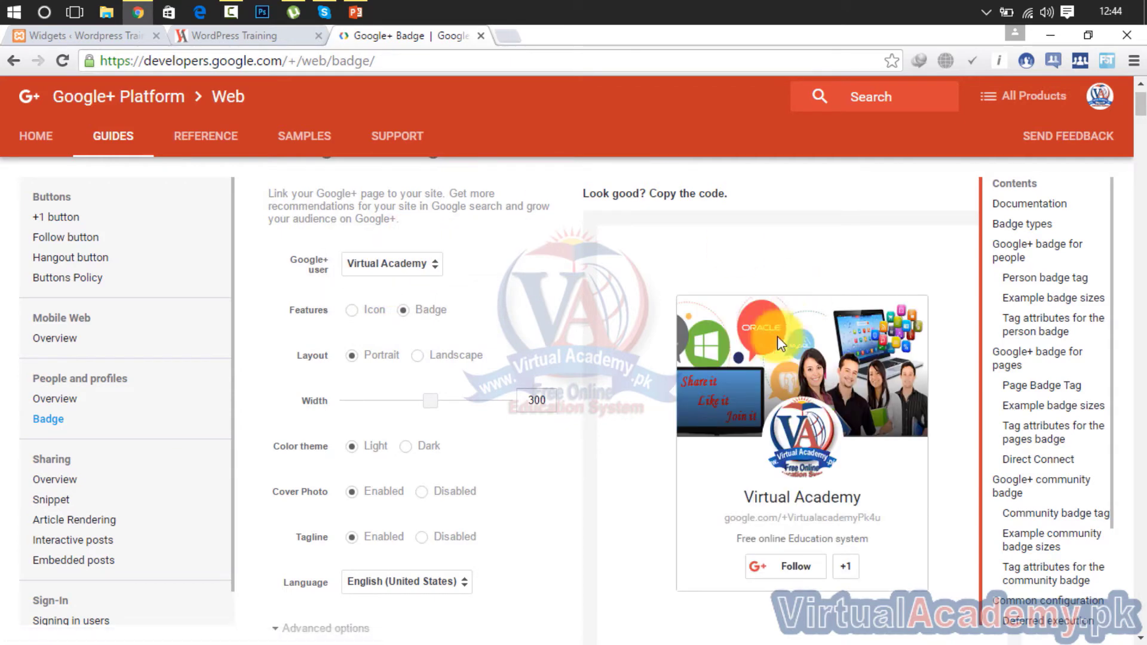
click(396, 264)
click(394, 288)
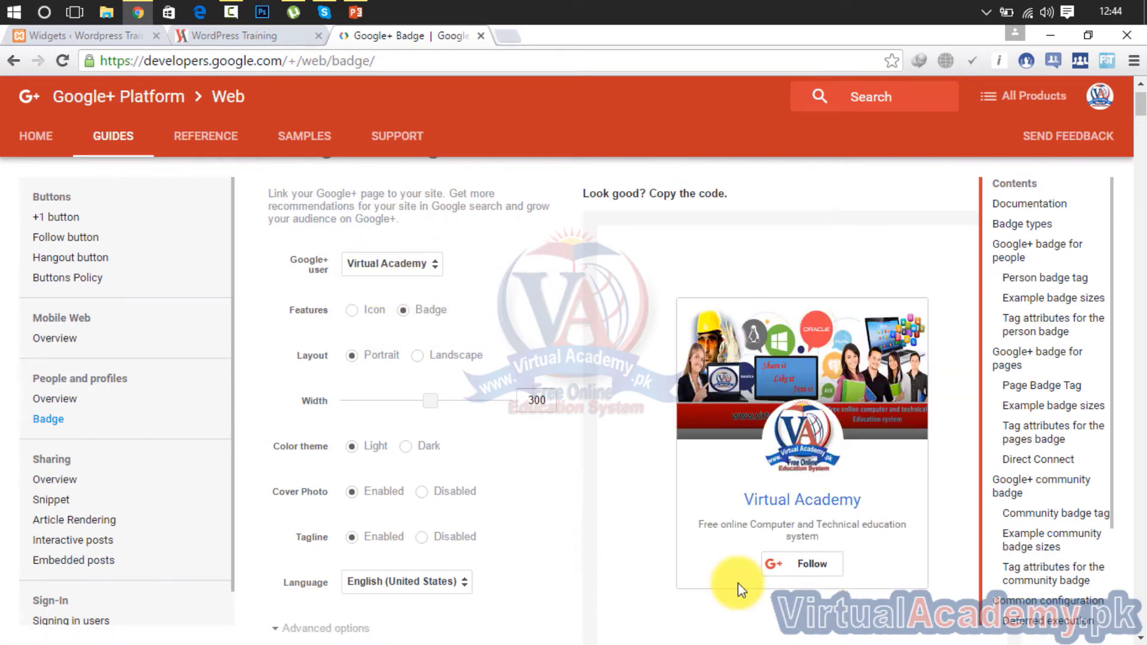
click(366, 262)
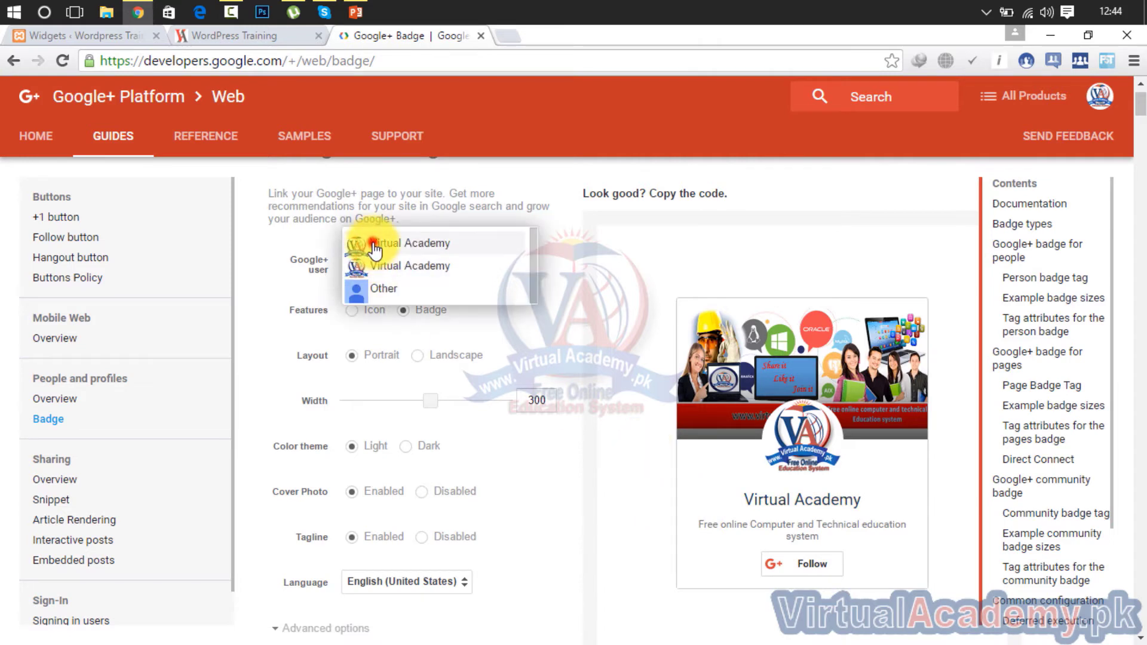
click(374, 243)
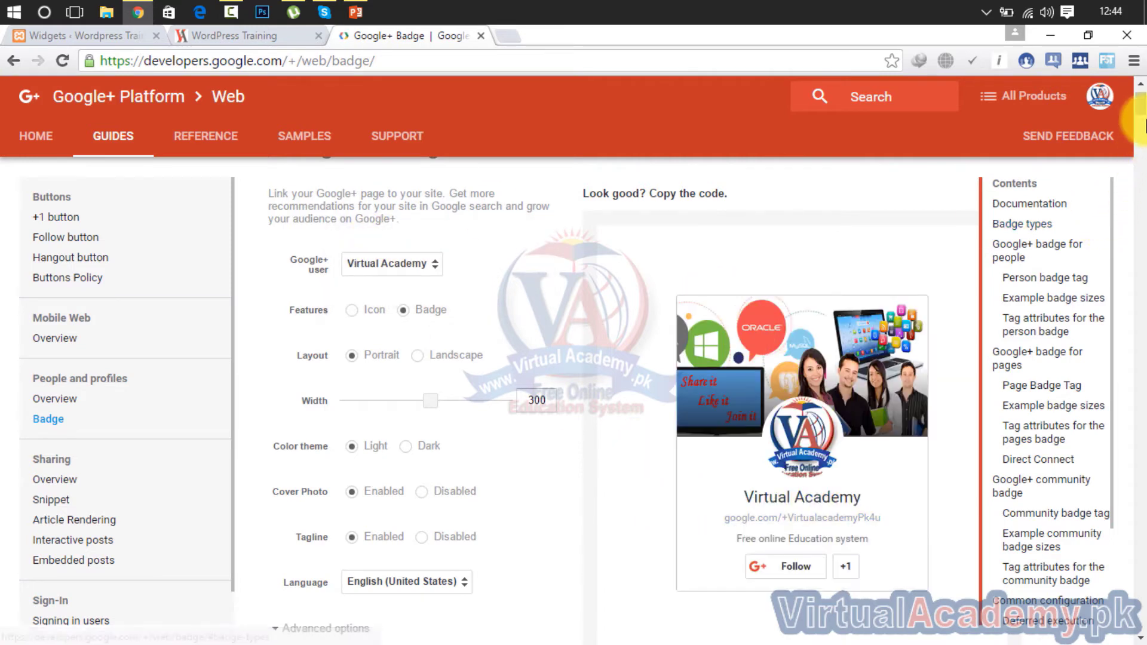
Preview the Icon feature and the Landscape layout, switching back to Badge and Portrait
drag(1142, 107, 1142, 125)
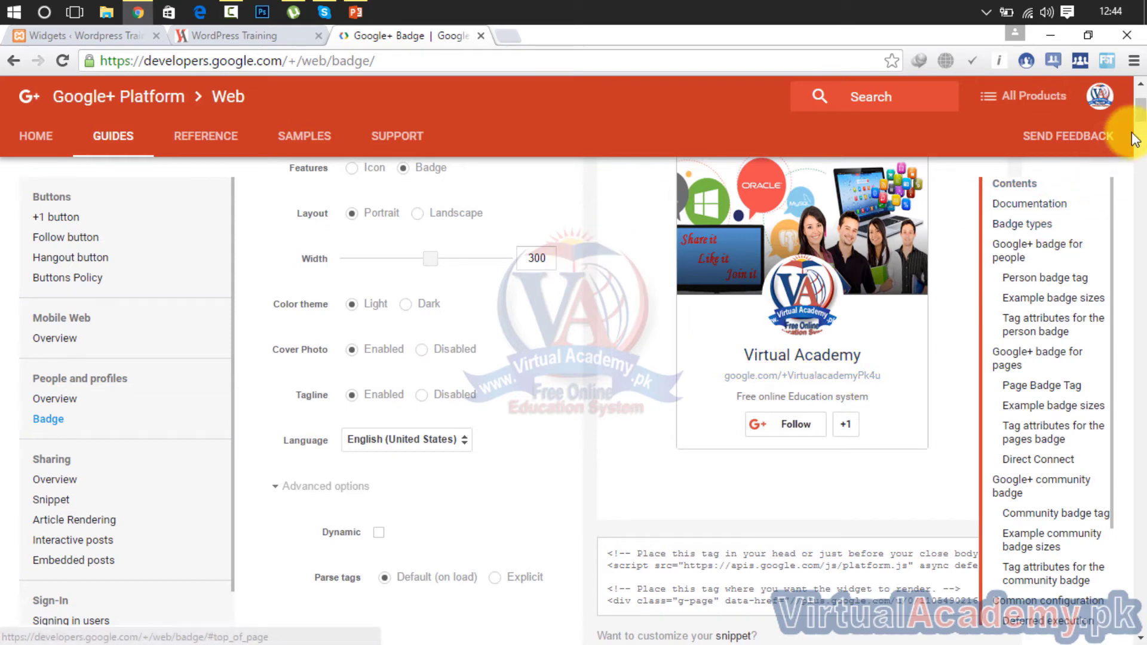
scroll(1141, 123, up, 1)
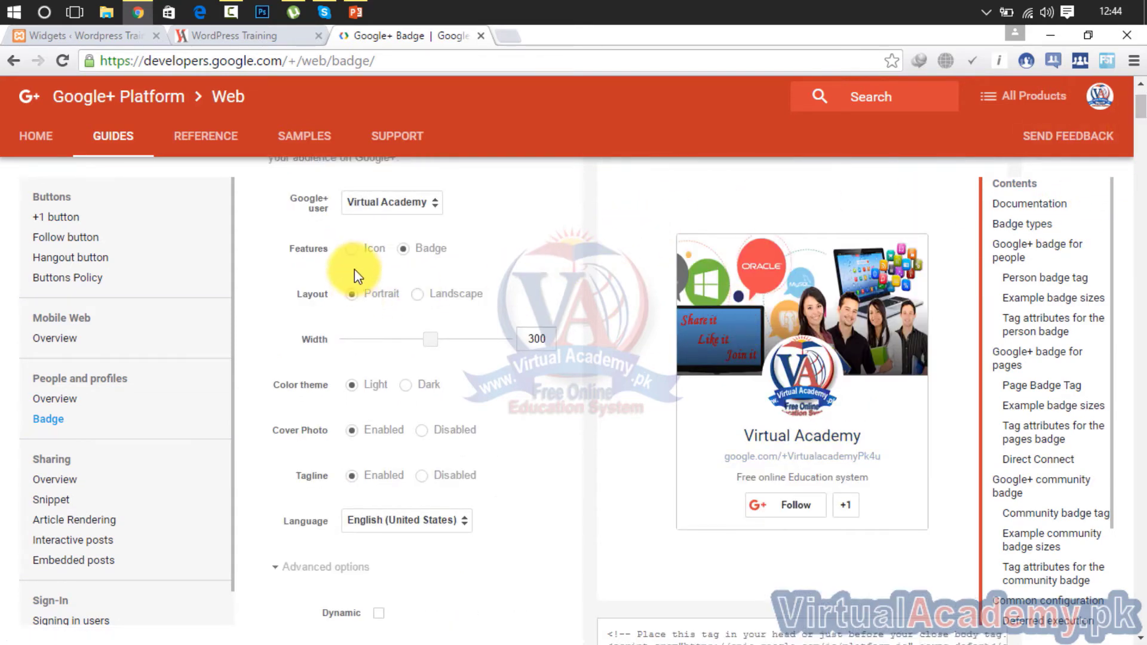
click(352, 253)
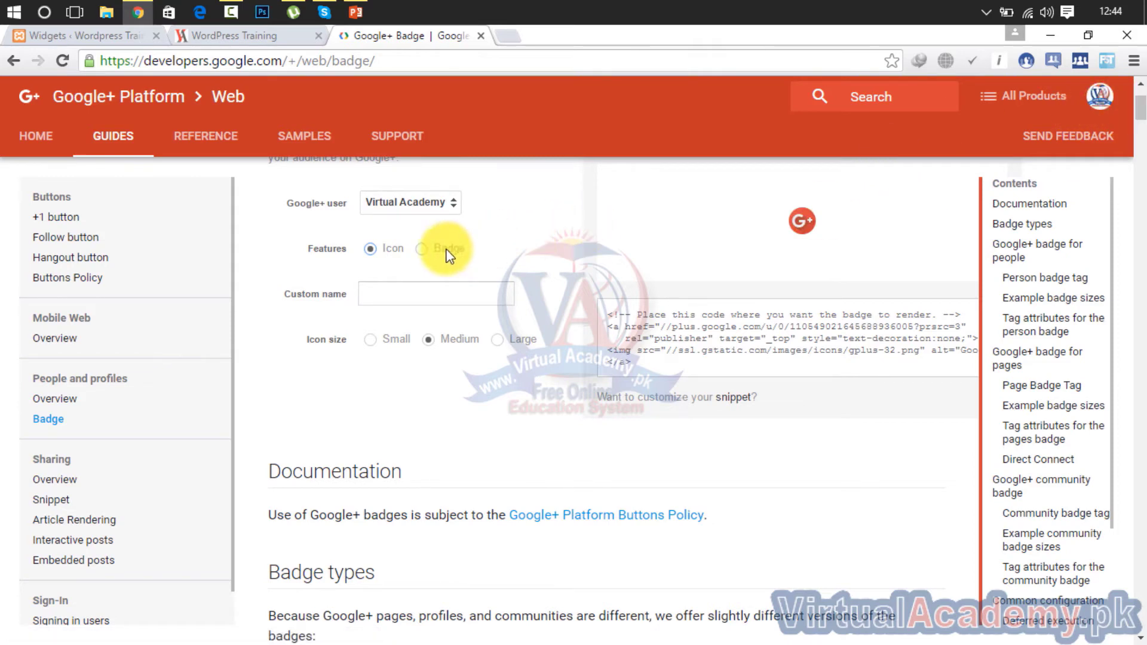
click(426, 250)
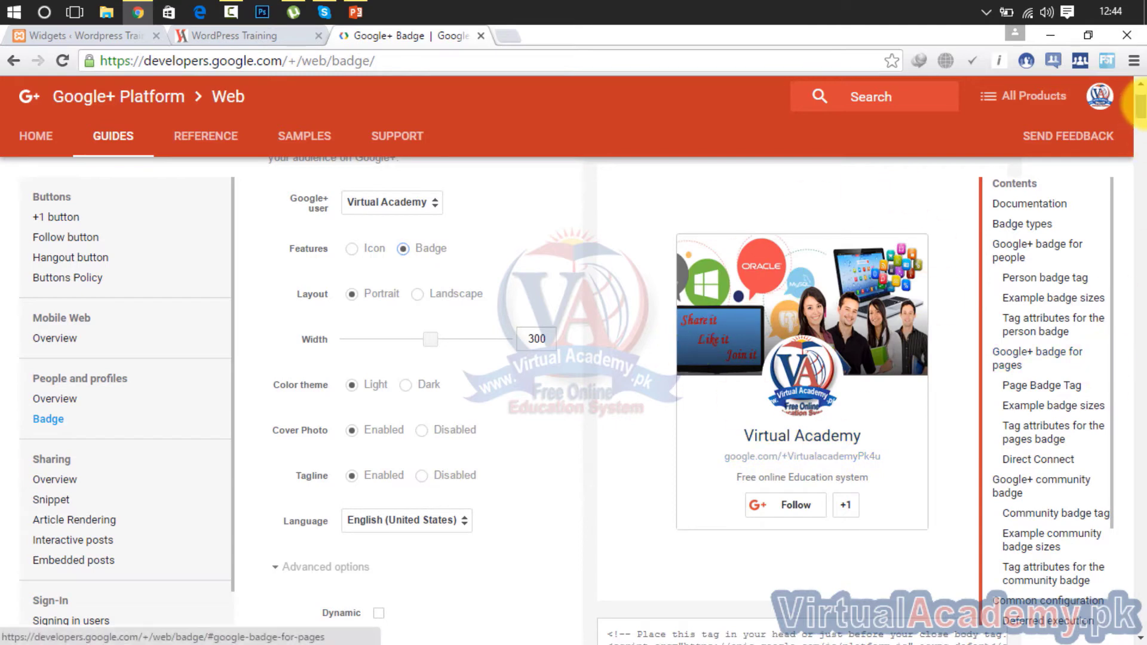
scroll(1141, 114, up, 1)
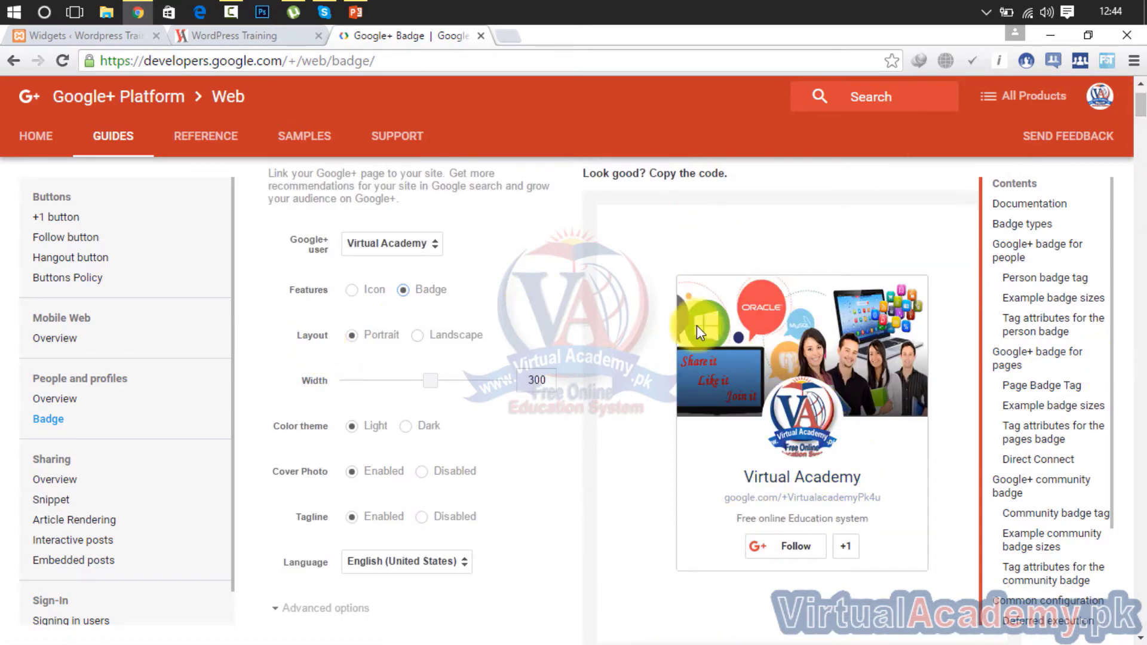
click(417, 335)
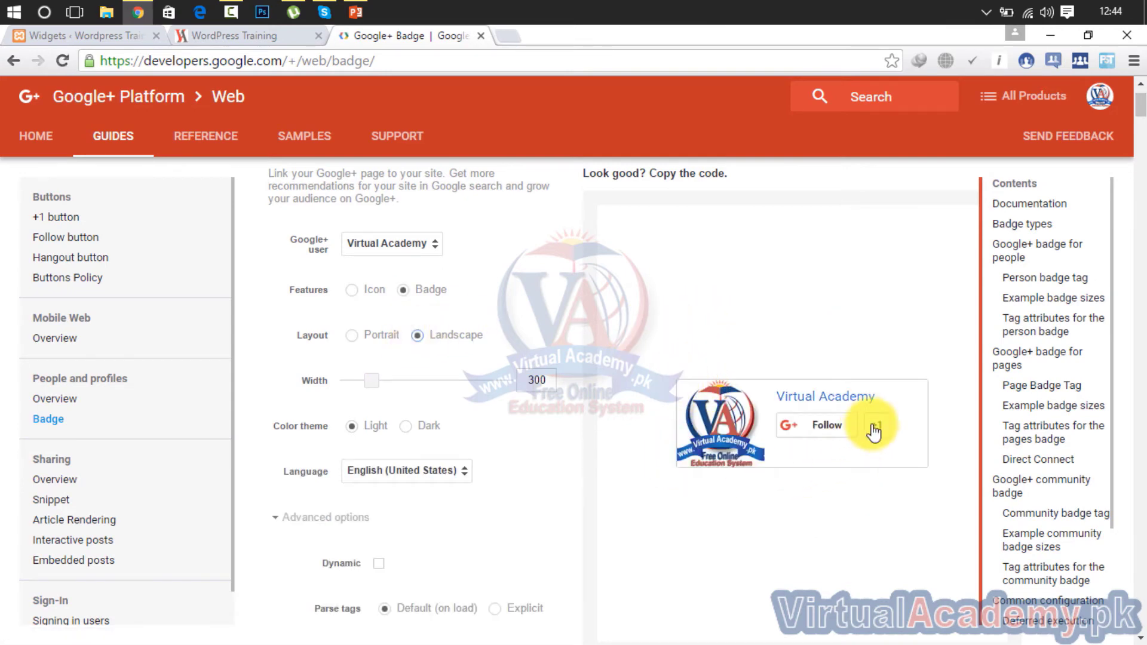
click(351, 336)
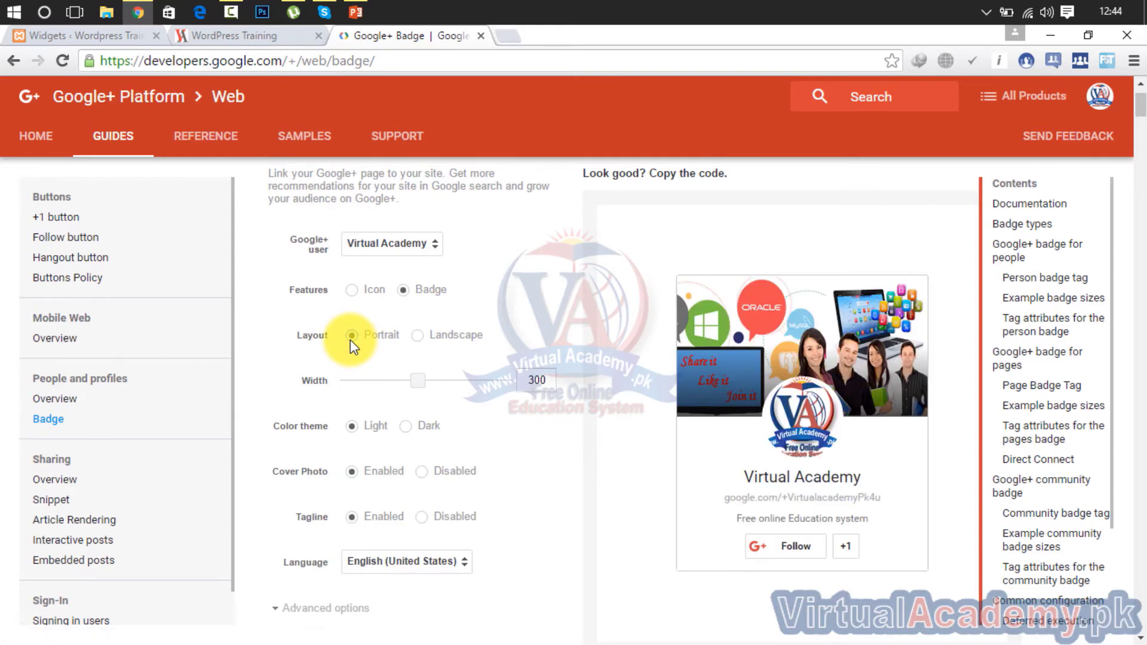
Set the Google+ badge width to 263
mouse_move(418, 385)
mouse_down()
mouse_move(377, 388)
mouse_move(397, 386)
mouse_up()
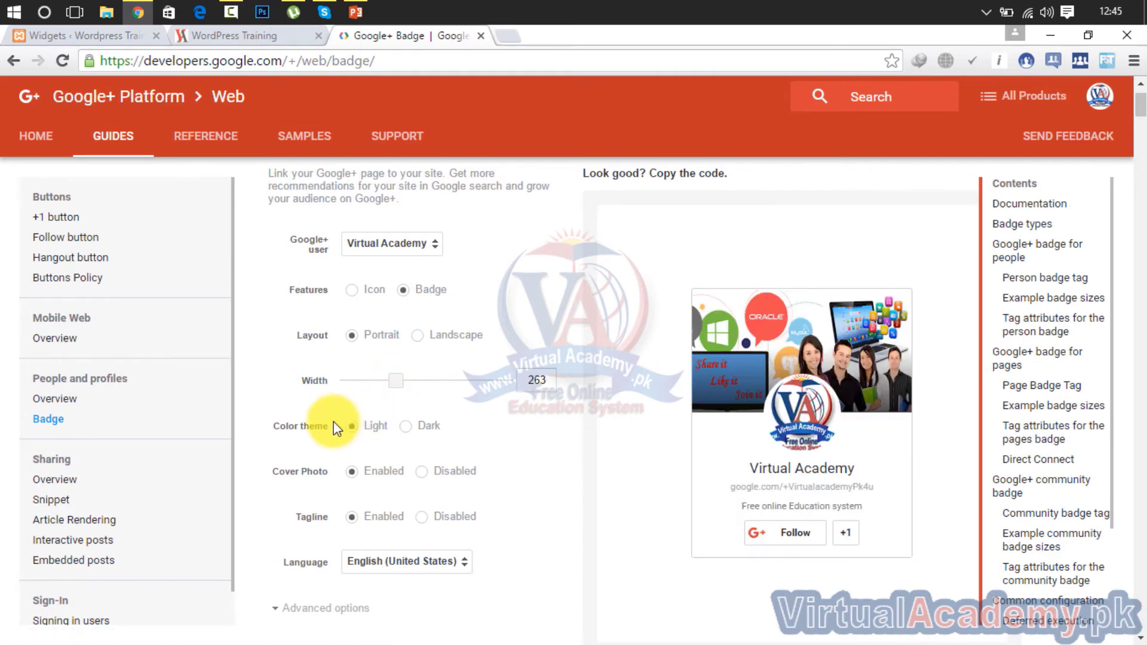
Preview the badge with the Dark theme, a disabled cover photo and a disabled tagline, restoring each setting after its preview
click(408, 428)
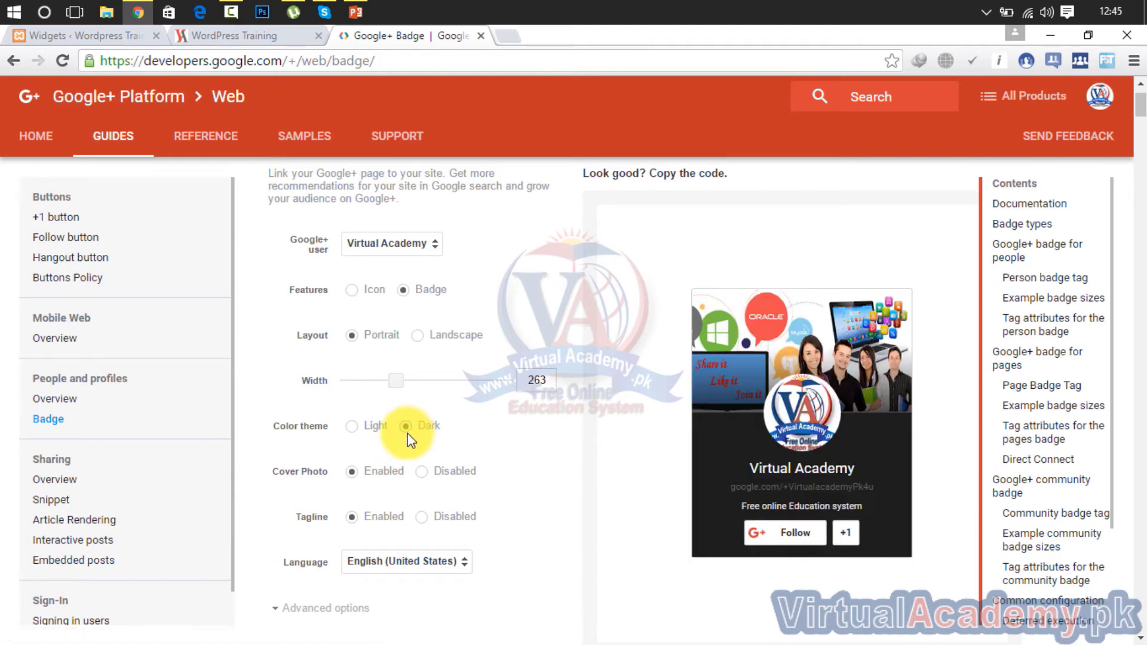
click(352, 426)
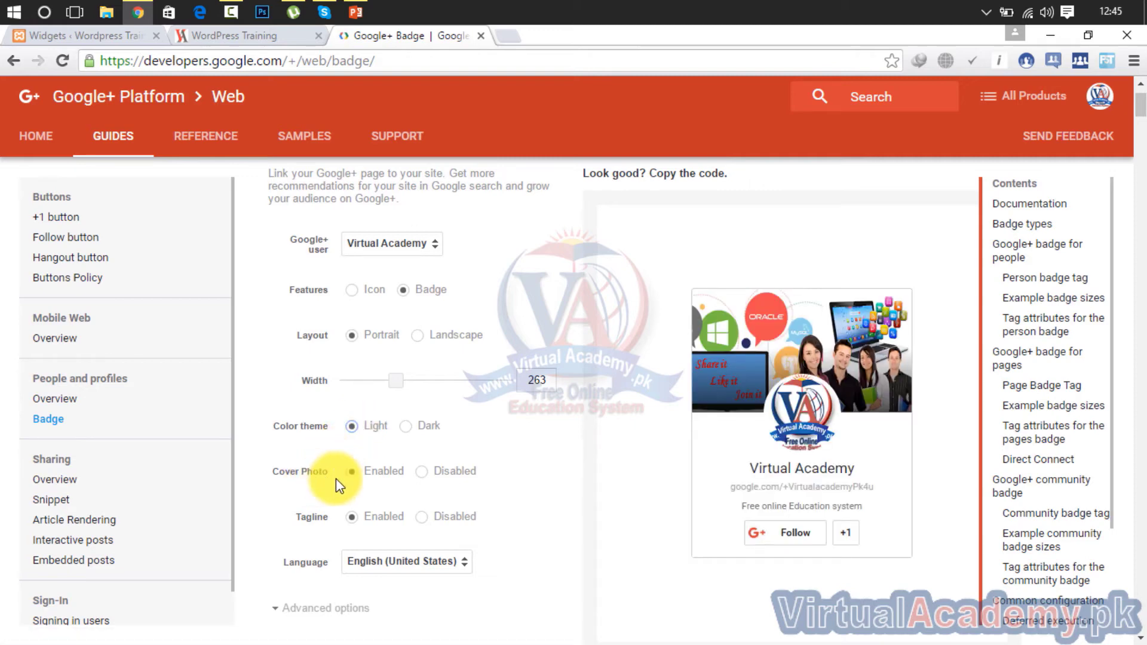
click(427, 472)
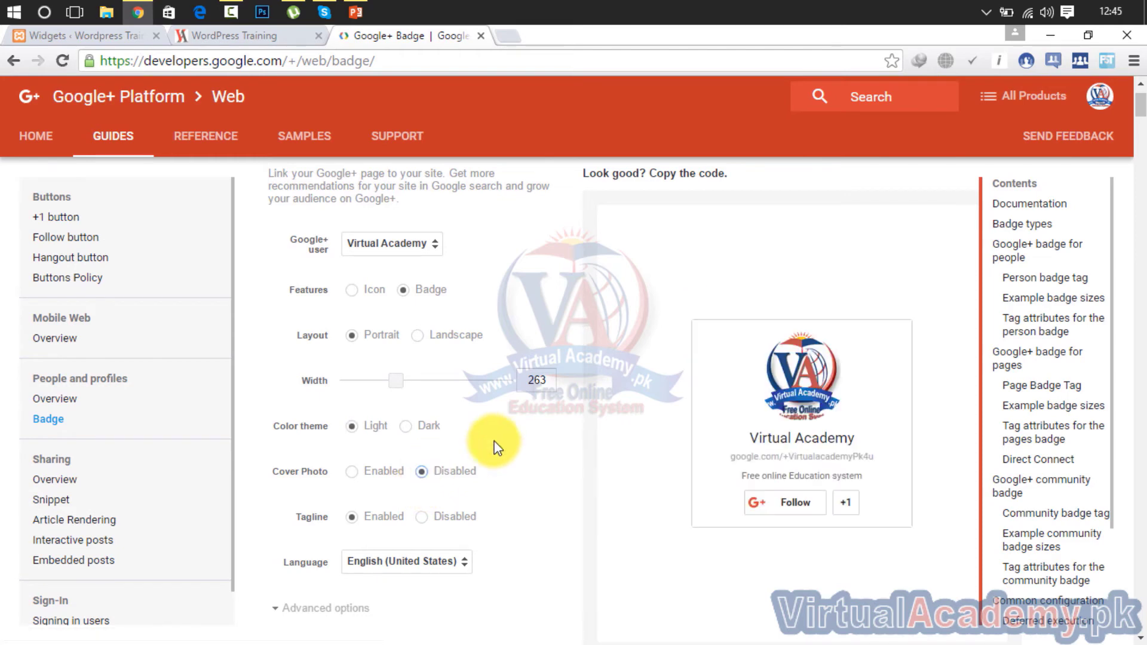
click(384, 481)
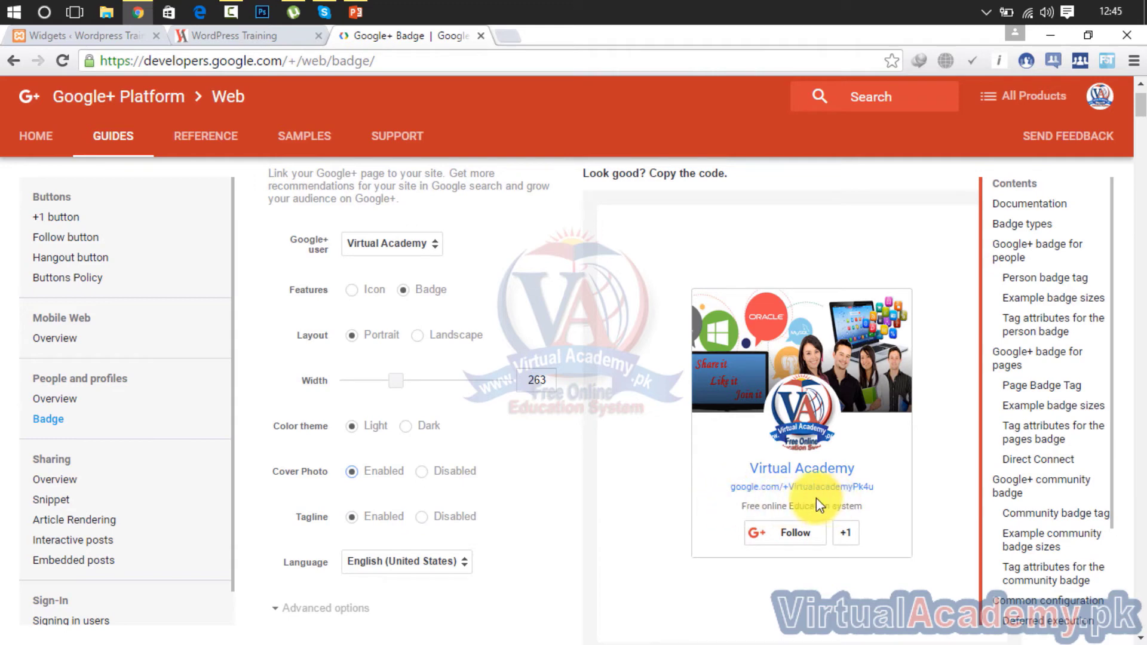
click(419, 517)
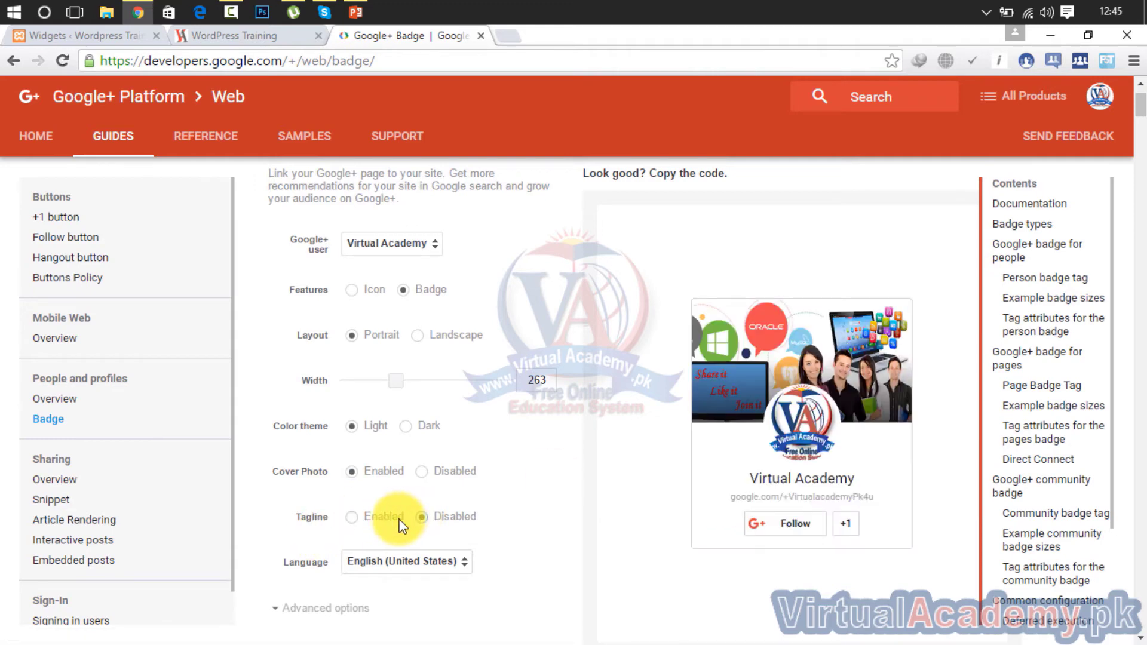
click(357, 519)
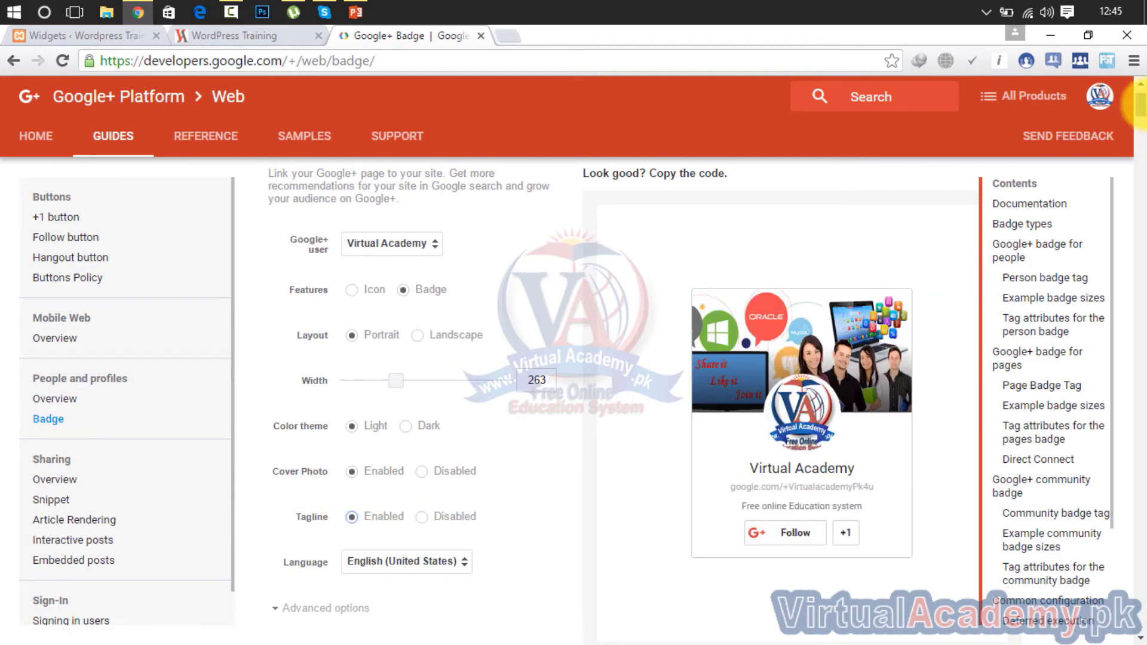
Examine the sample badge types and the widths of the portrait and landscape examples in the badge documentation
drag(1142, 106, 1141, 146)
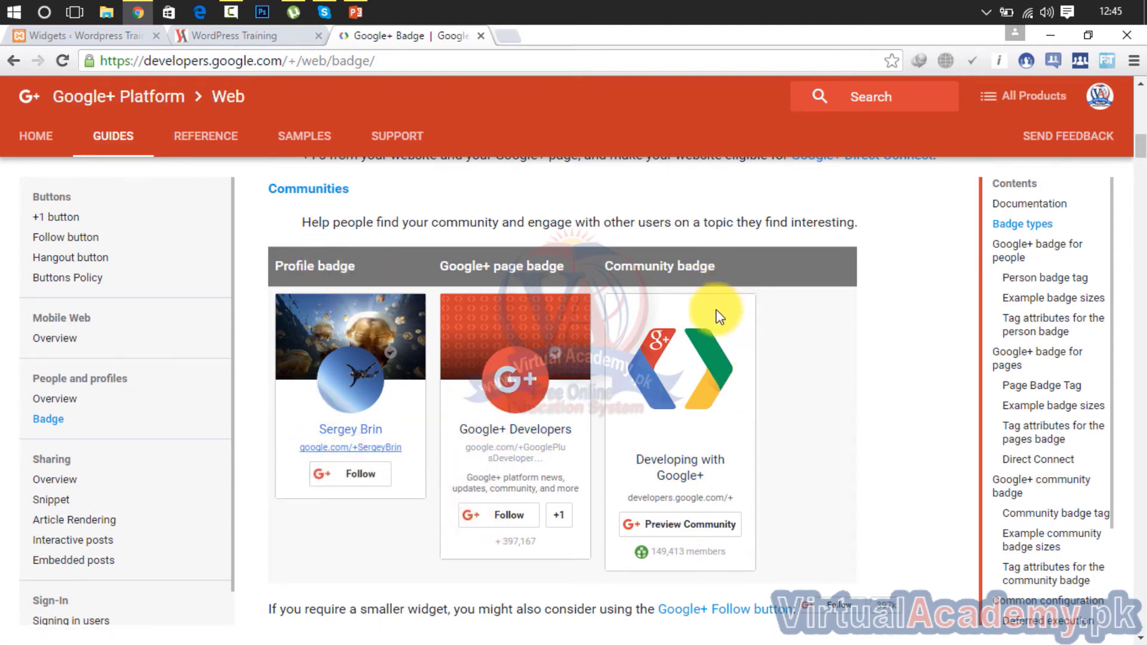
drag(1143, 153, 1142, 203)
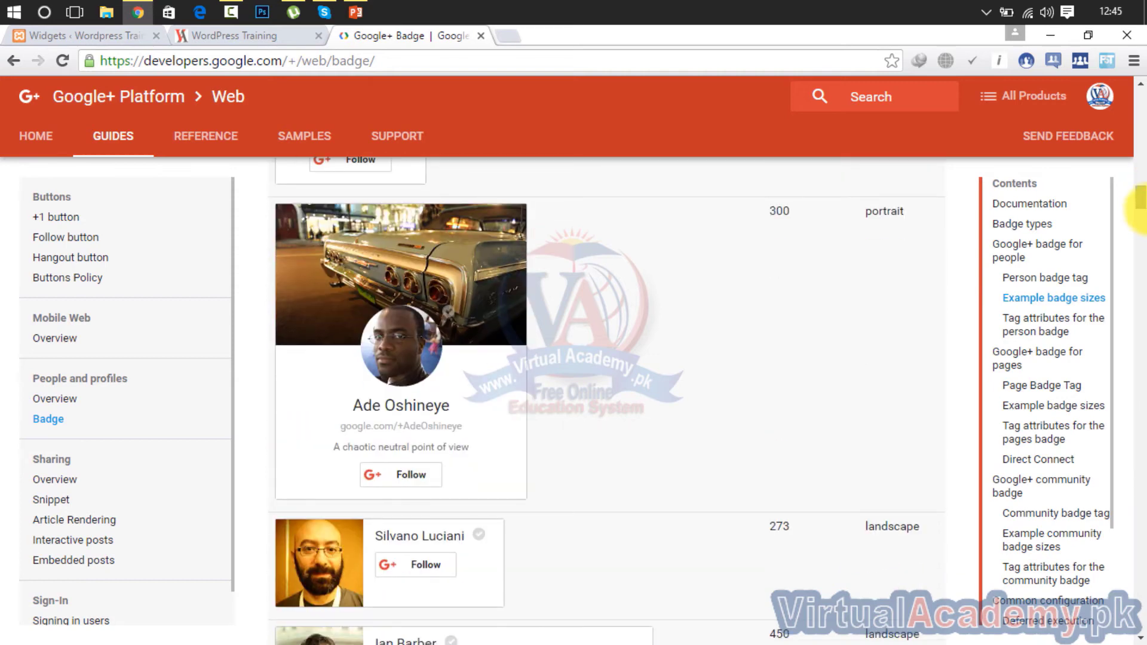
drag(798, 216, 758, 214)
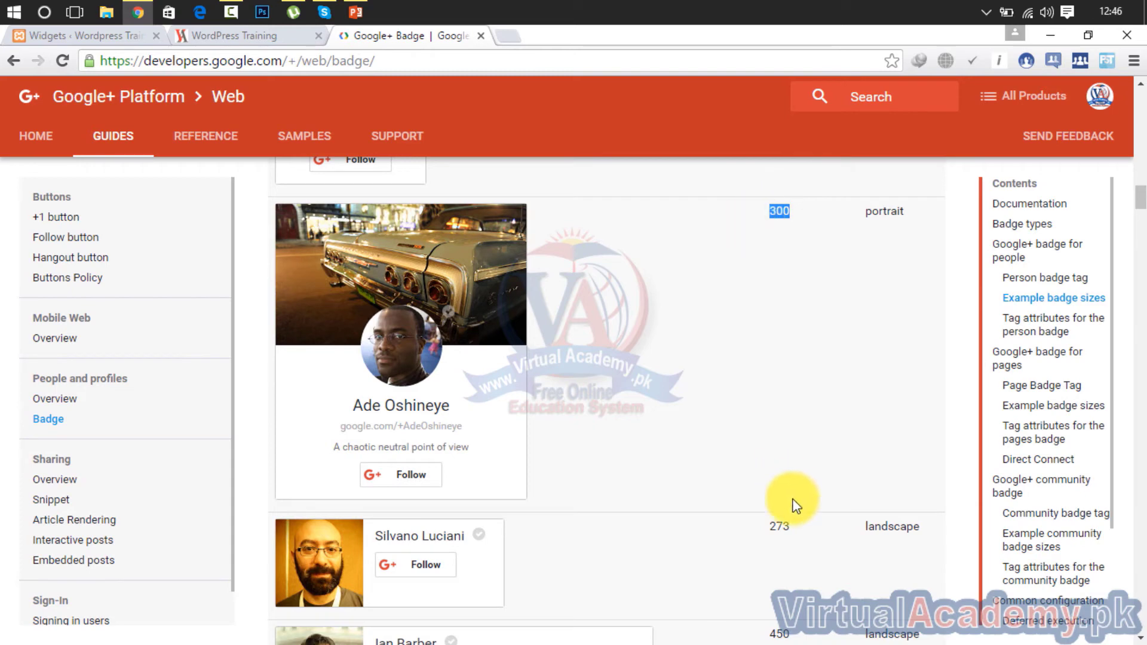
drag(792, 526, 750, 518)
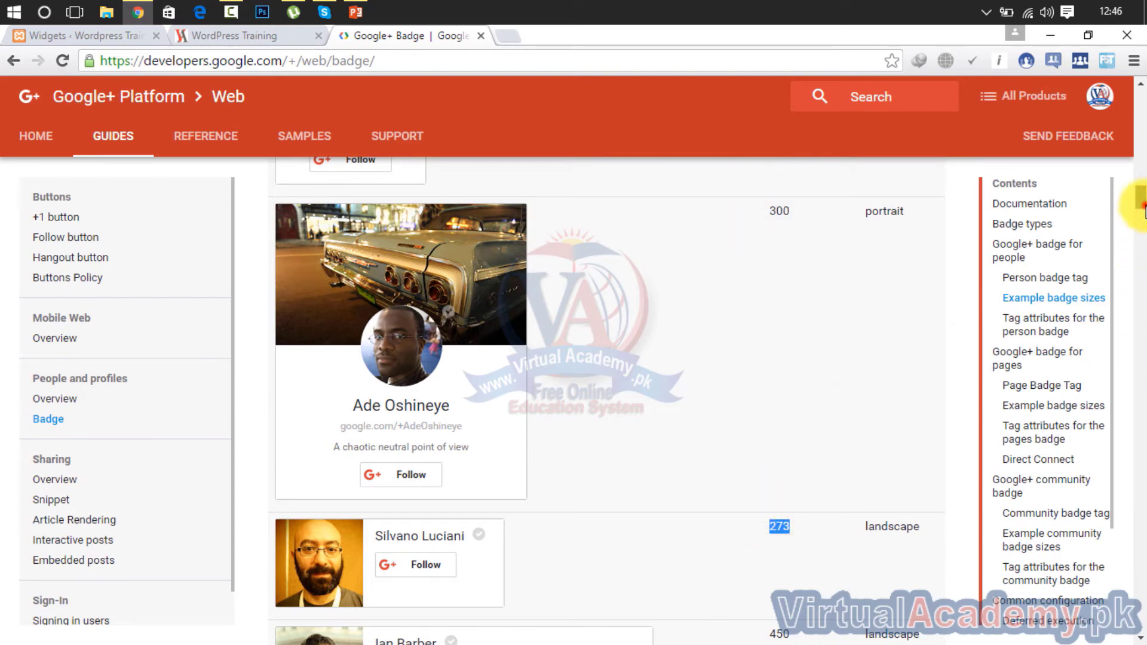
Copy the complete generated Google+ badge code snippet
drag(1142, 206, 1140, 123)
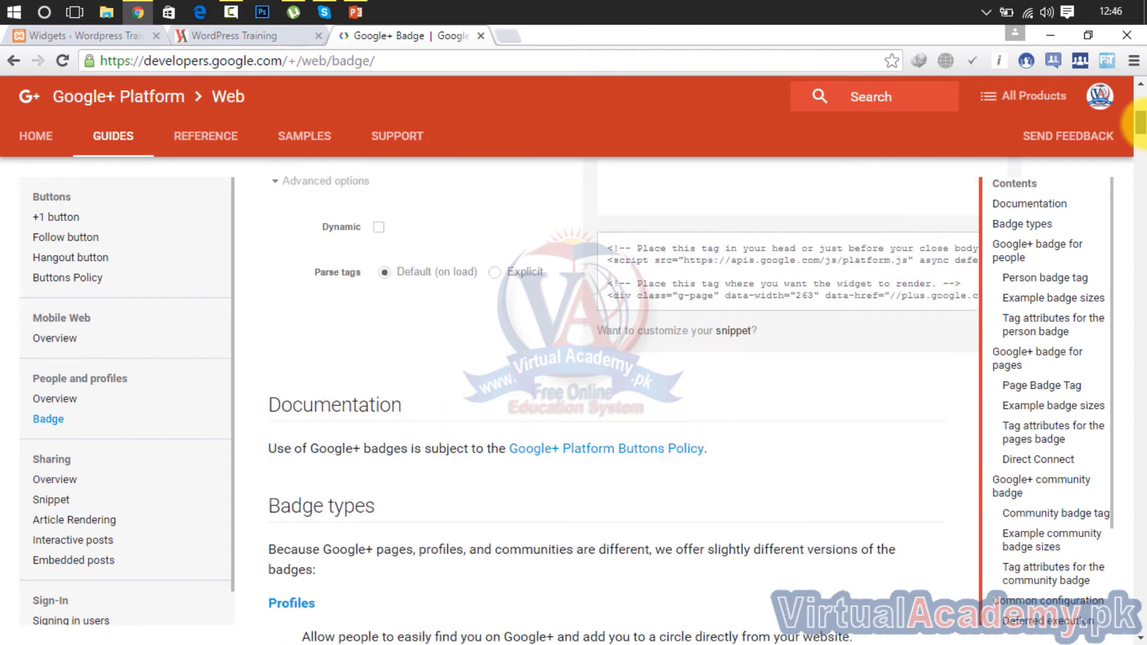
click(423, 219)
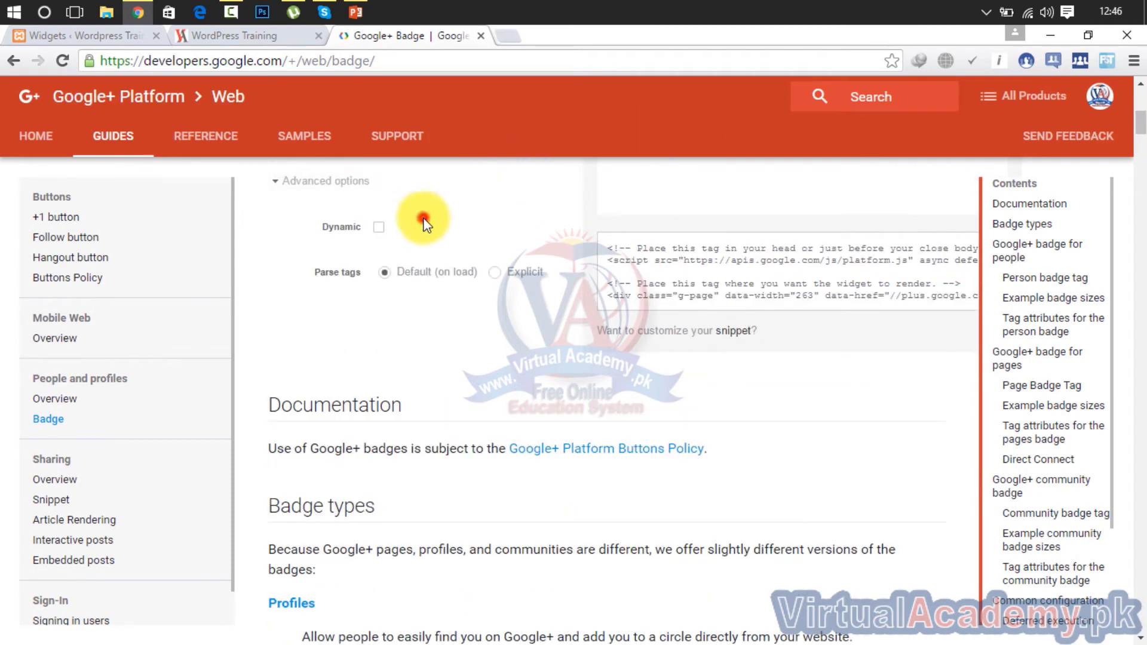
click(668, 256)
key(ctrl+c)
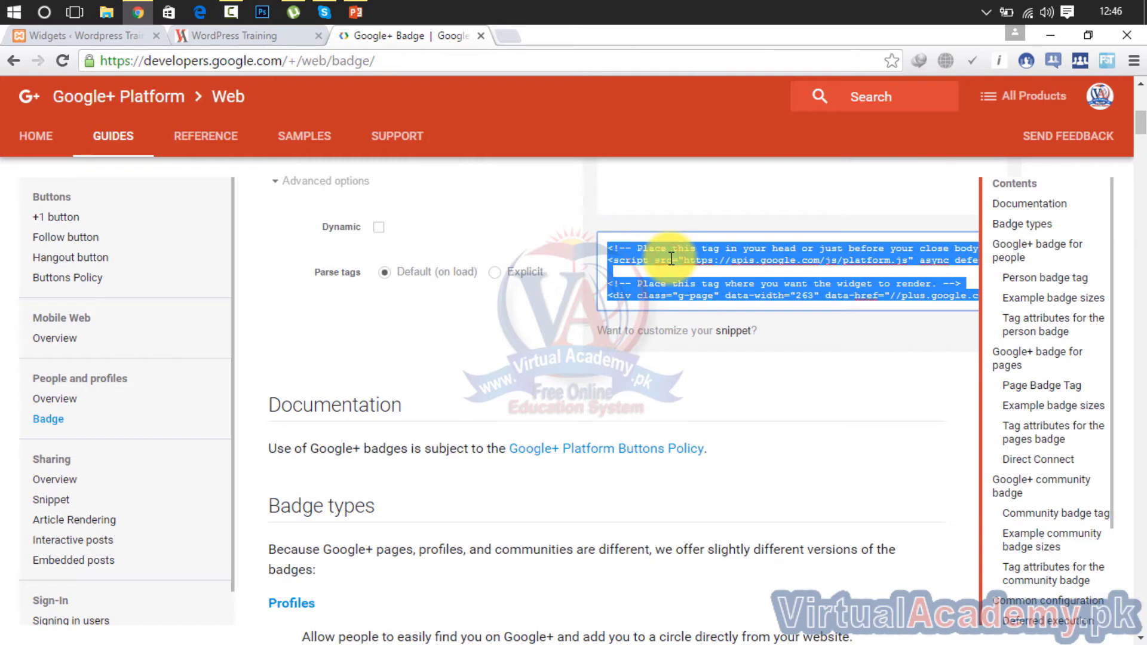
Paste the badge code into the new Text widget's content on the WordPress Widgets page and save the widget
click(105, 37)
click(543, 503)
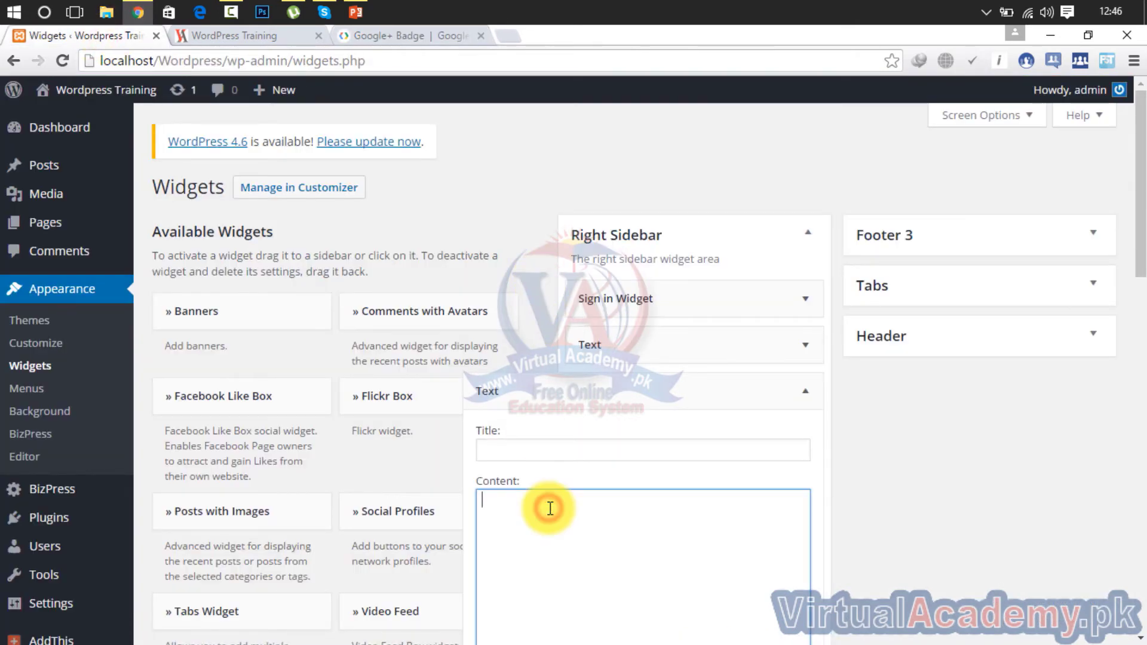
key(ctrl+v)
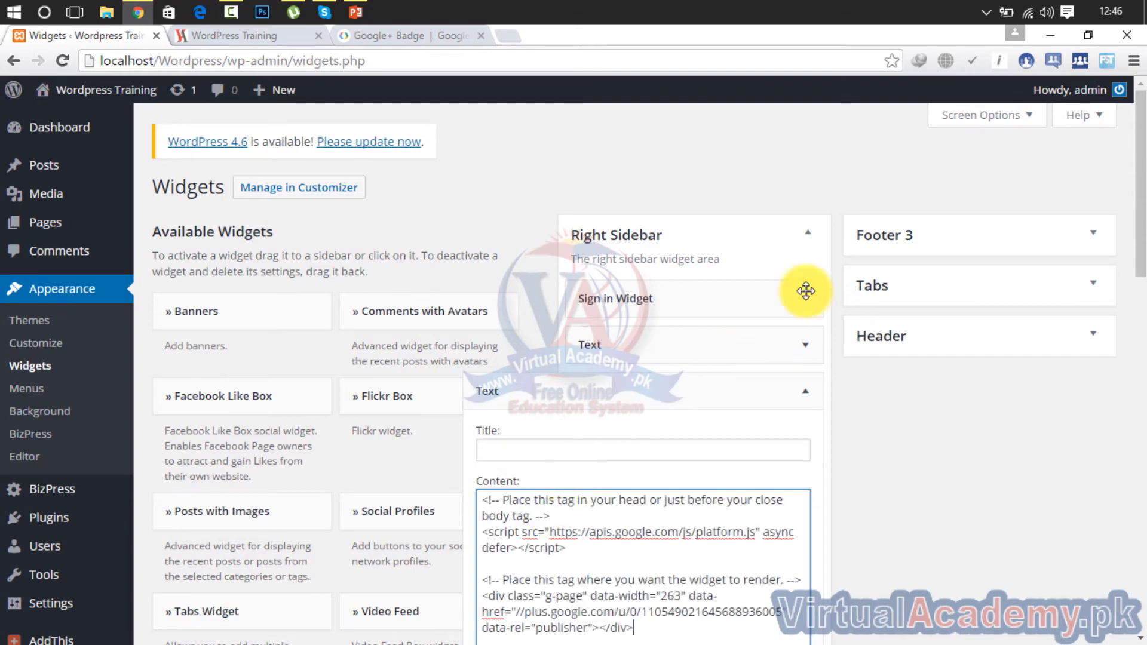
drag(1142, 206, 1137, 335)
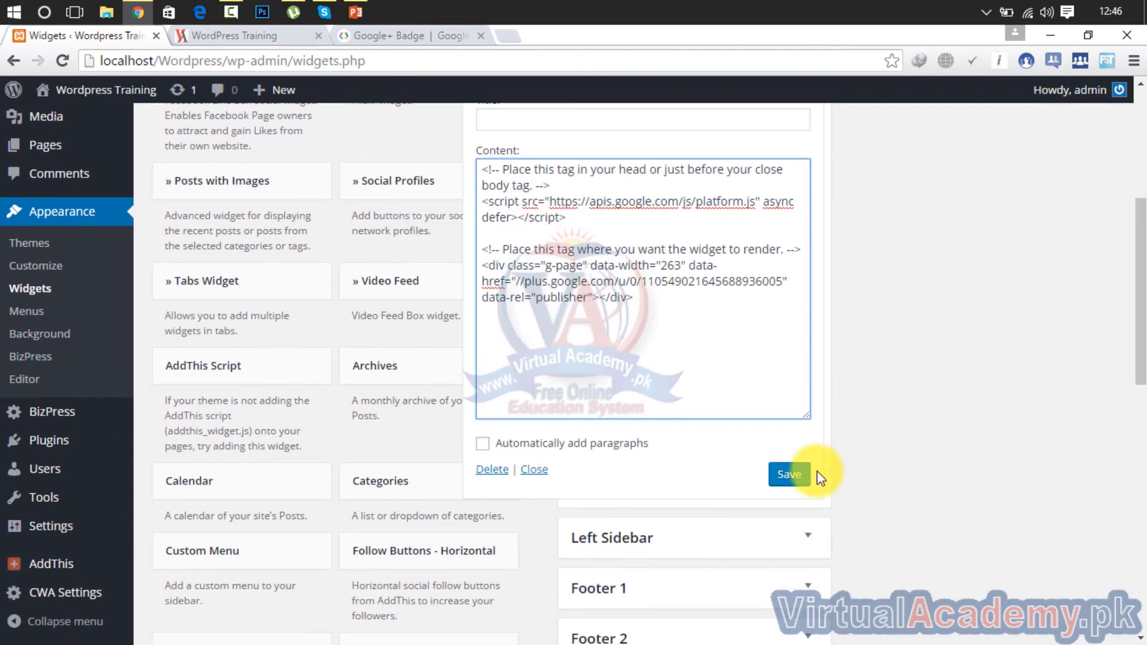
click(788, 473)
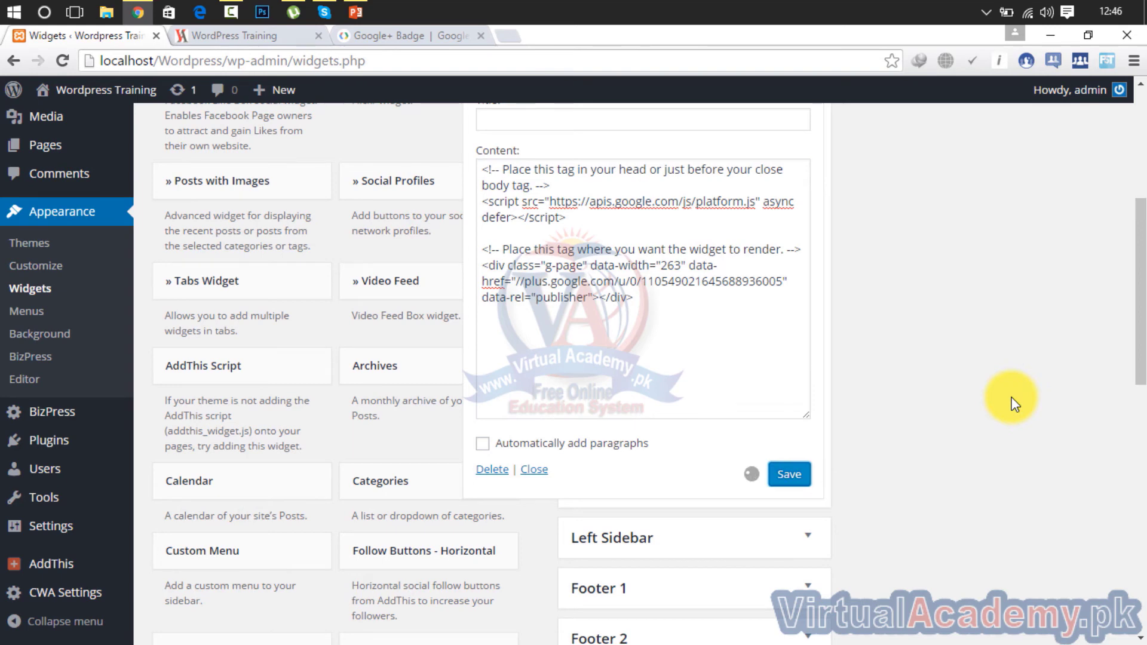
Close the saved Text widget, then reload the WordPress site's front page to check the Google+ badge and its Follow circle list
click(536, 471)
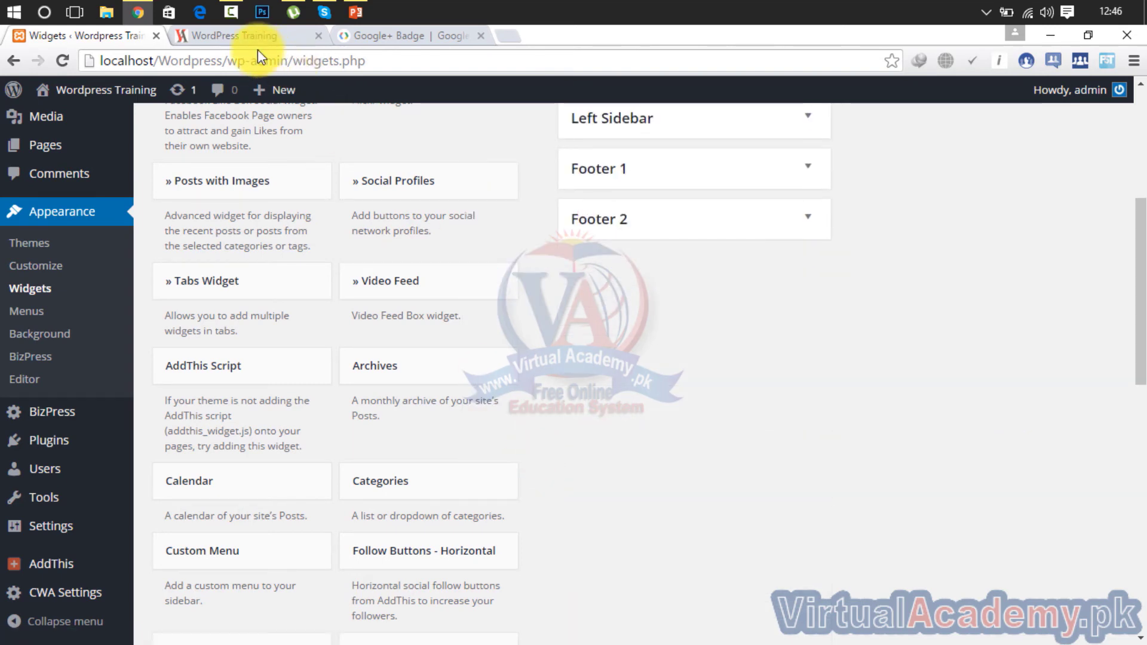
click(252, 38)
click(63, 60)
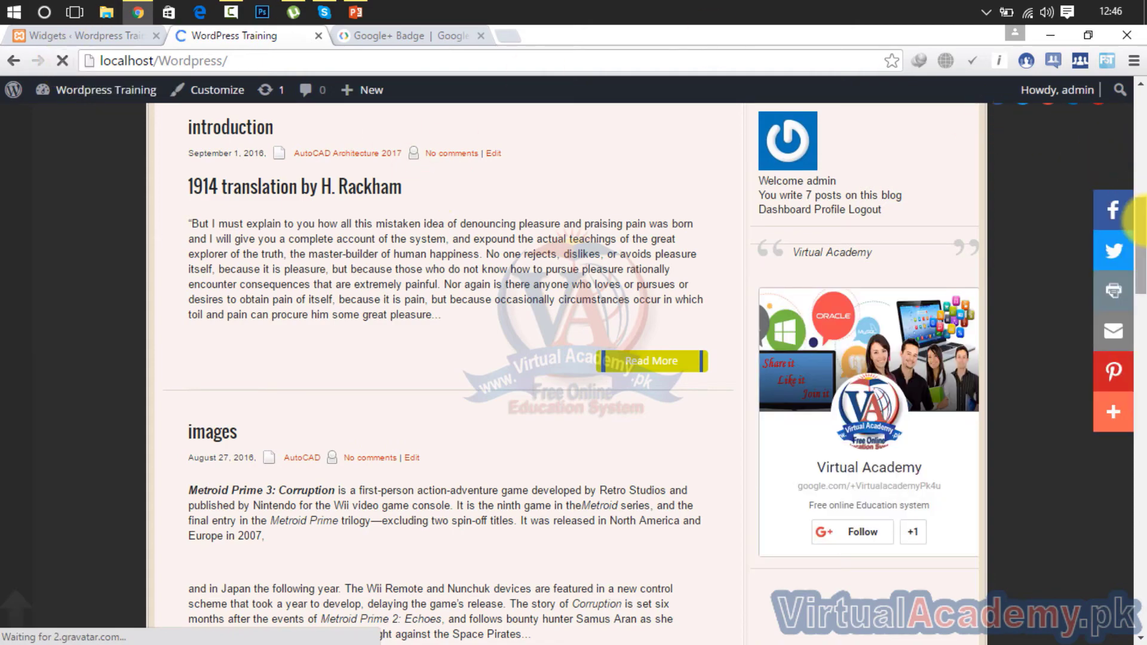
drag(1139, 219, 1134, 243)
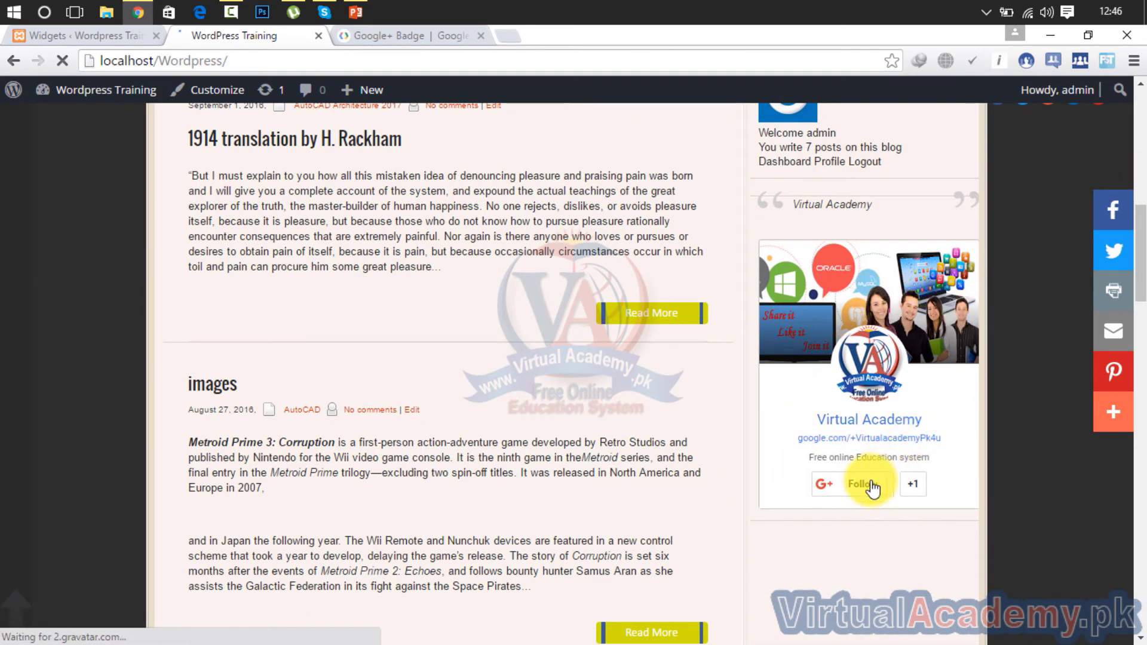
click(846, 490)
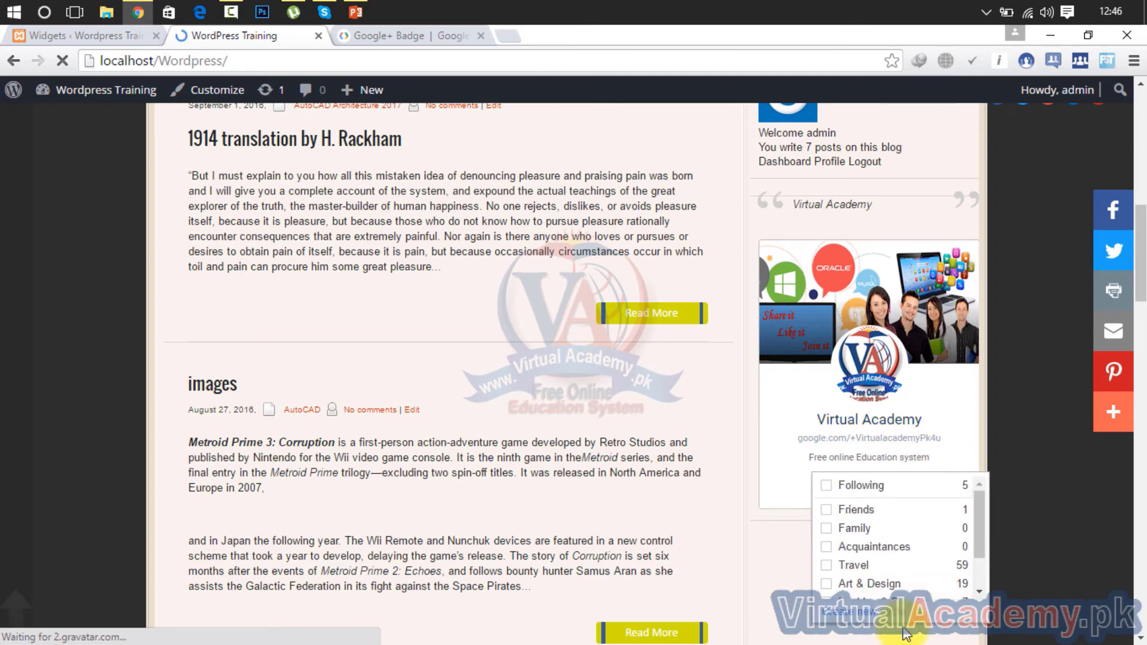
click(769, 542)
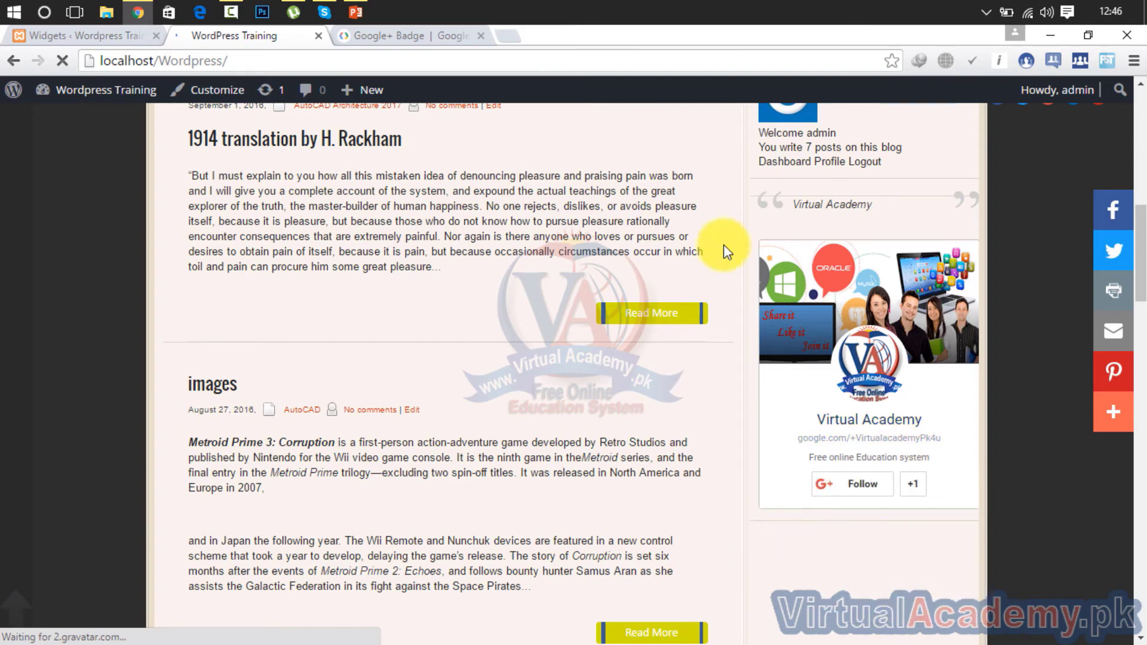
Open virtualacademy.pk in a new browser tab and examine the Like on Facebook box in its sidebar
click(511, 42)
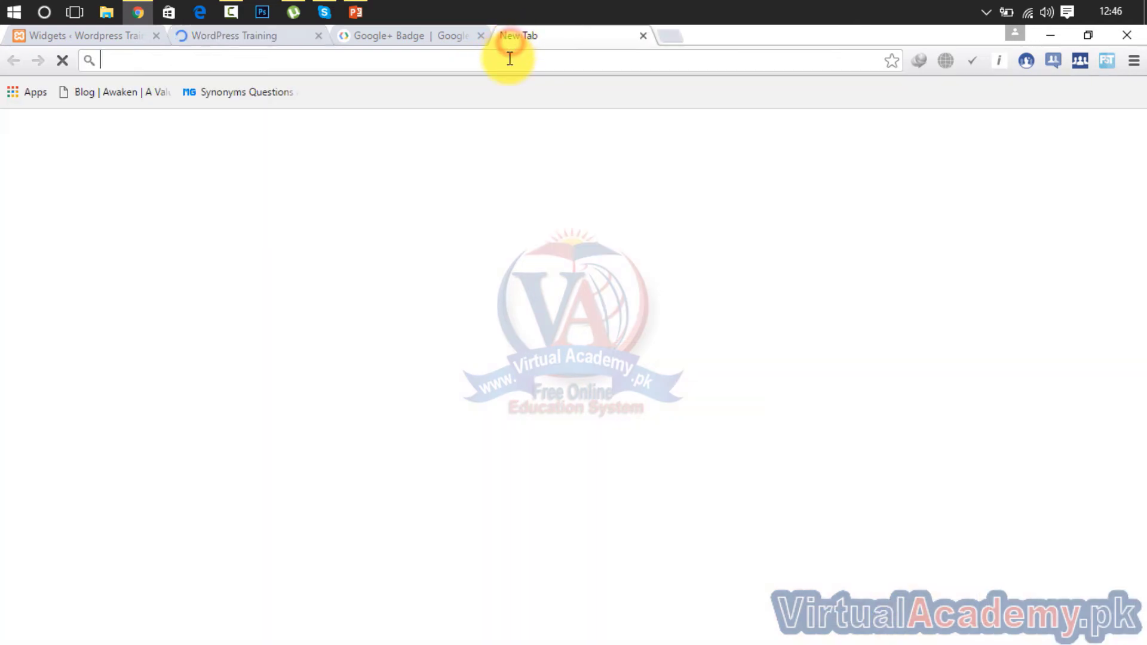
text(v)
key(Return)
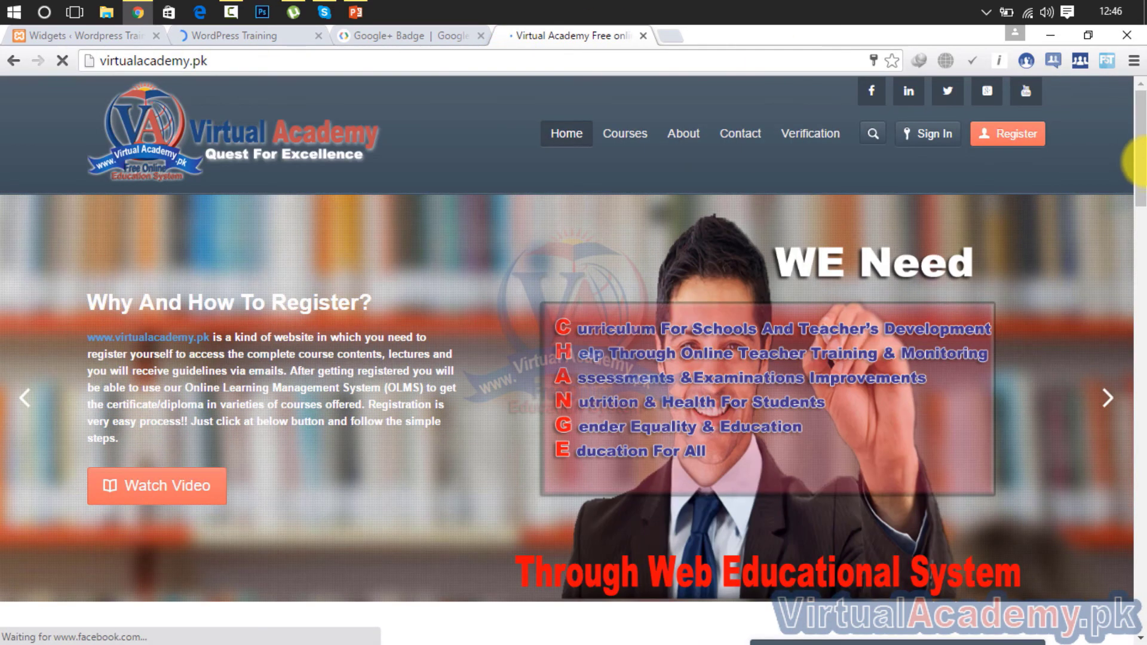
drag(1138, 164, 1118, 358)
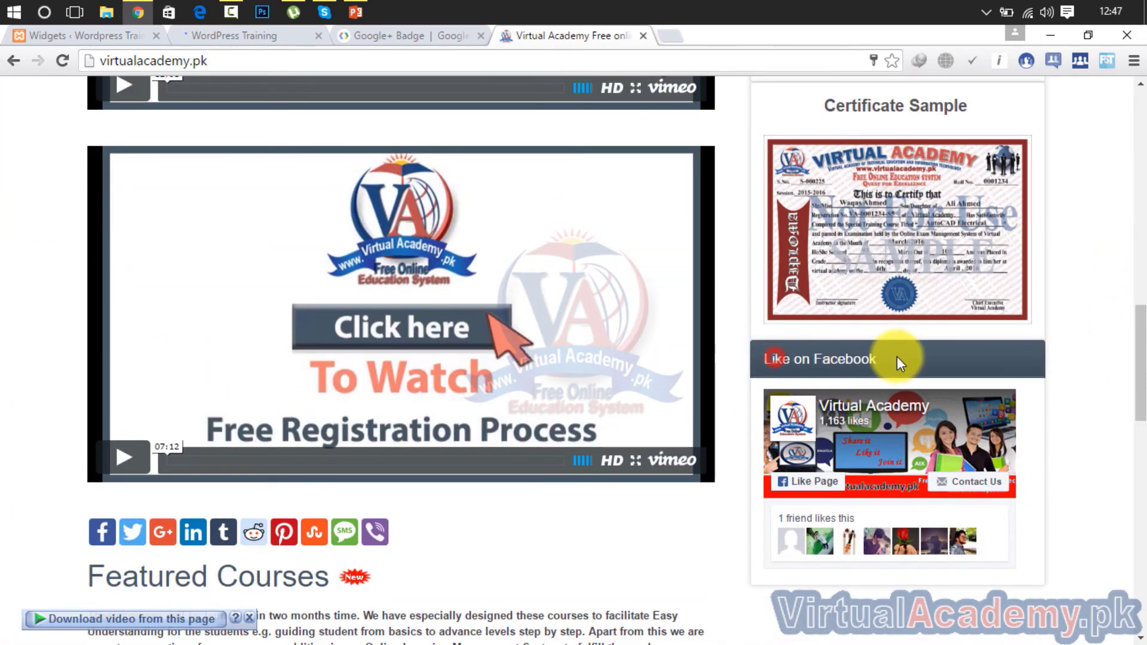
drag(1141, 353, 1140, 366)
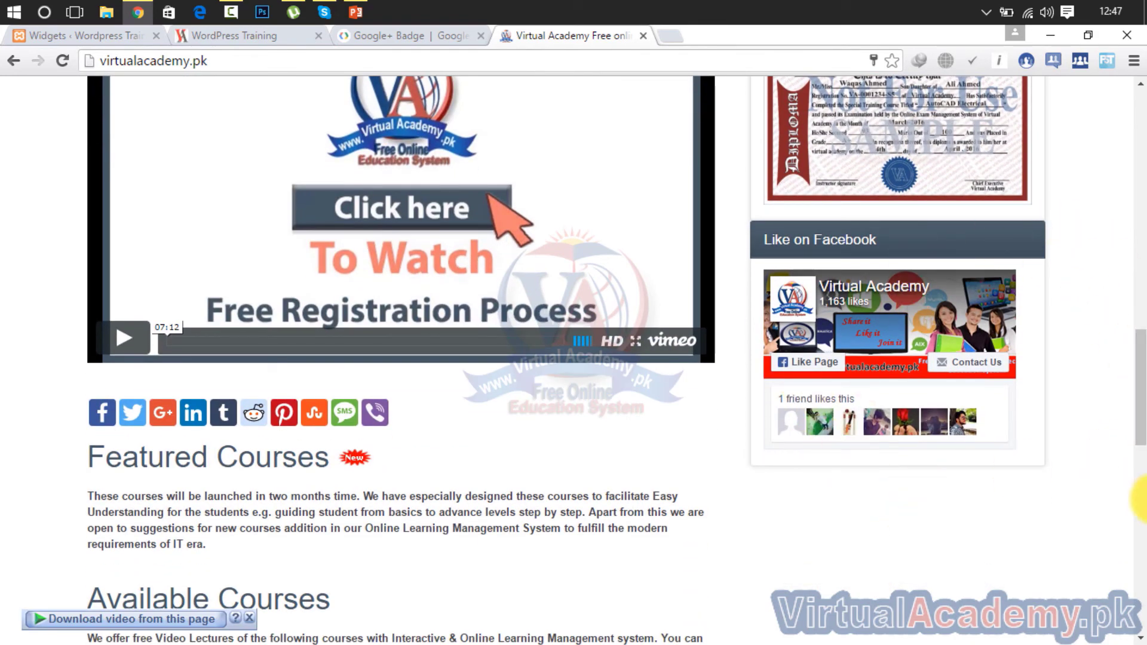
drag(1139, 421, 1141, 434)
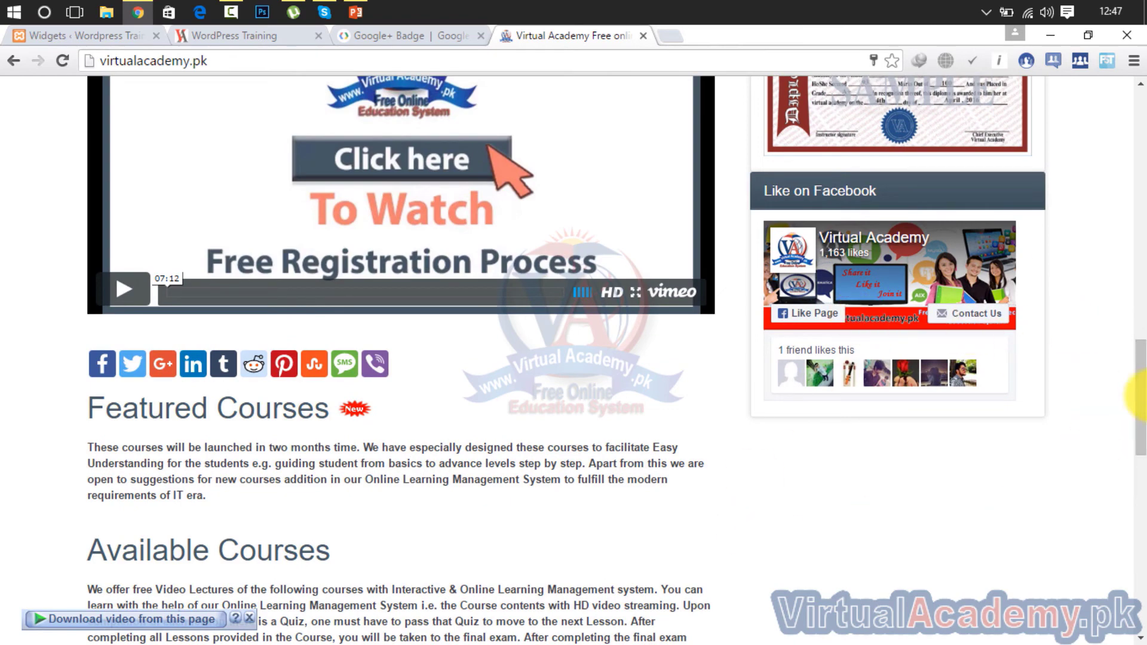
drag(1140, 394, 1134, 76)
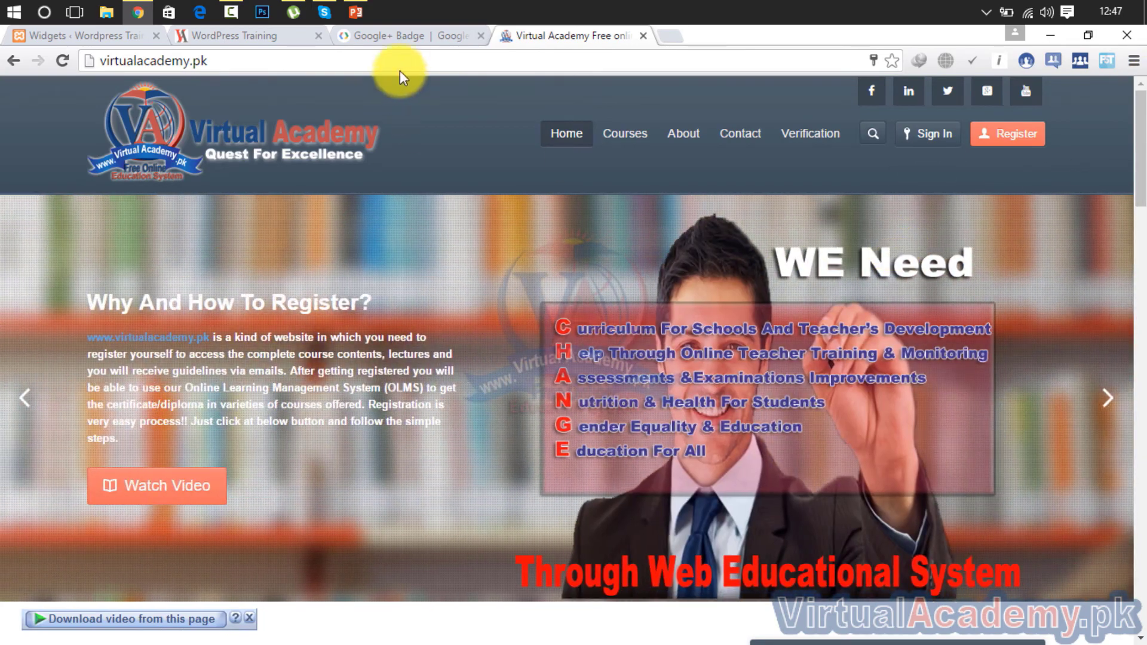
Return to the local WordPress site, test the Virtual Academy link in the sidebar's Facebook box and close the page it opens
click(396, 34)
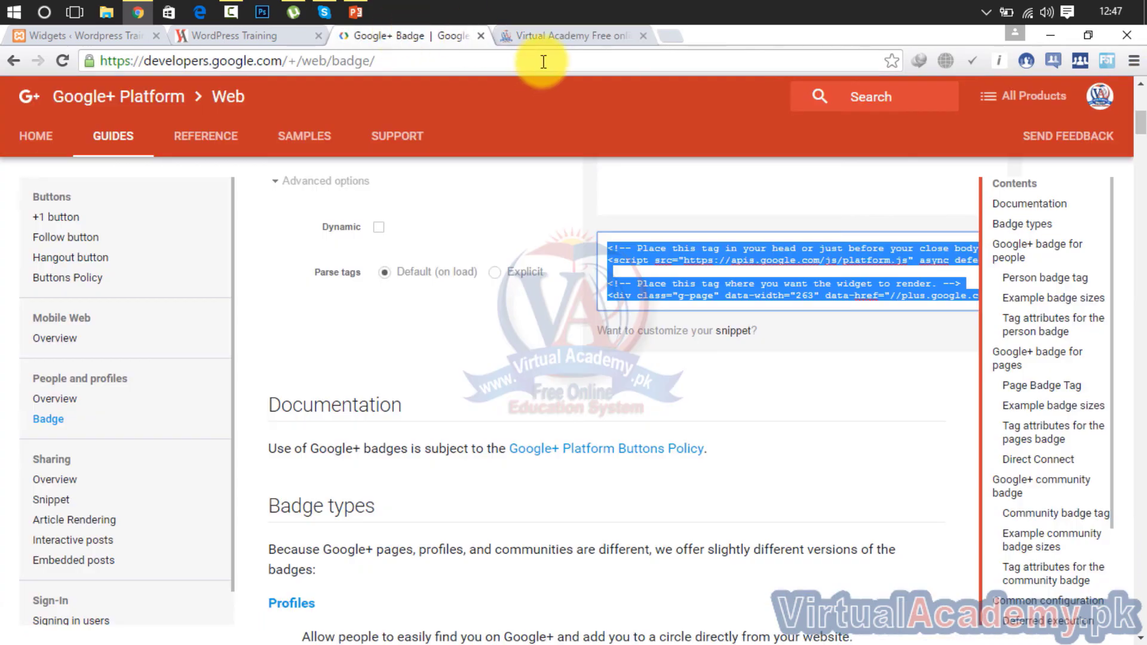
click(565, 35)
click(266, 36)
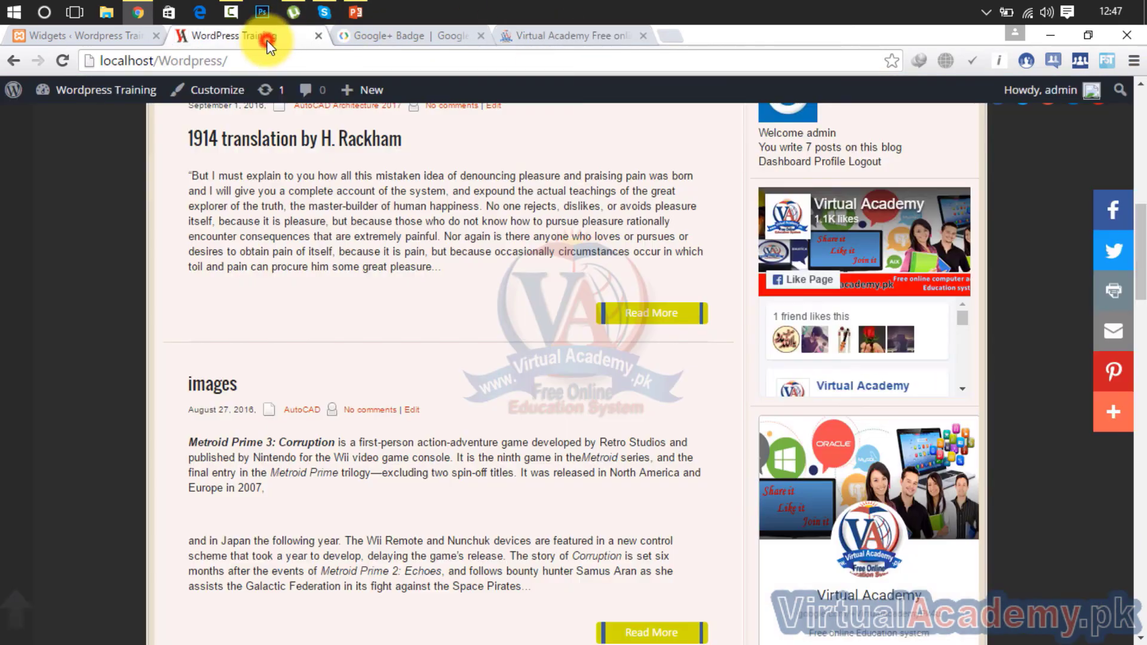
scroll(882, 239, down, 1)
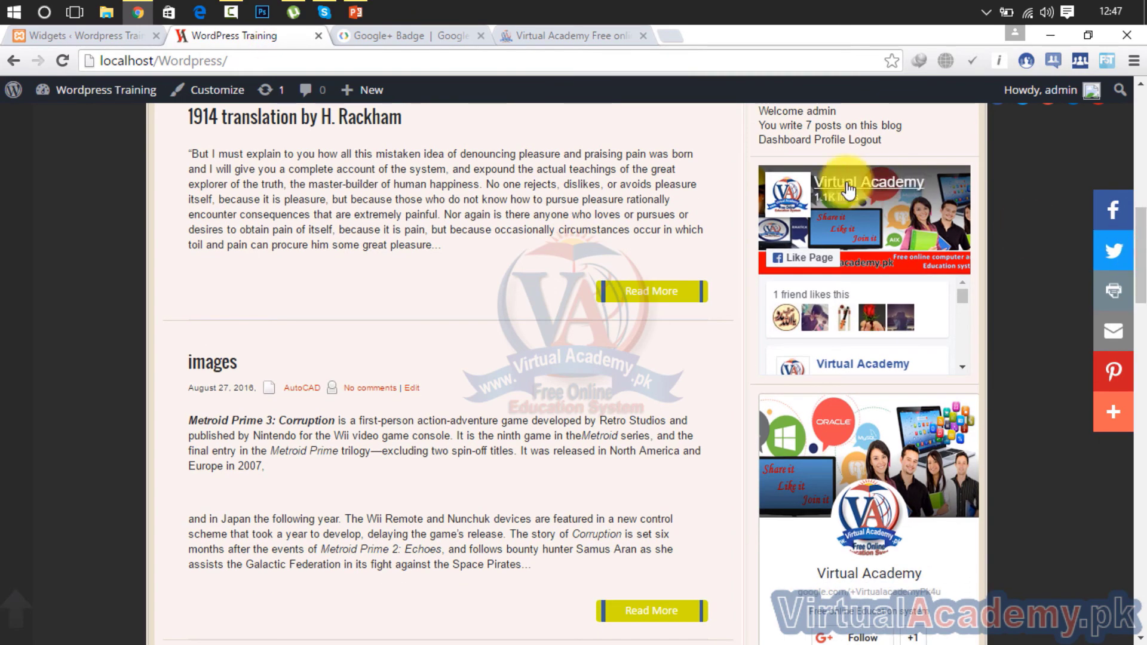
click(876, 183)
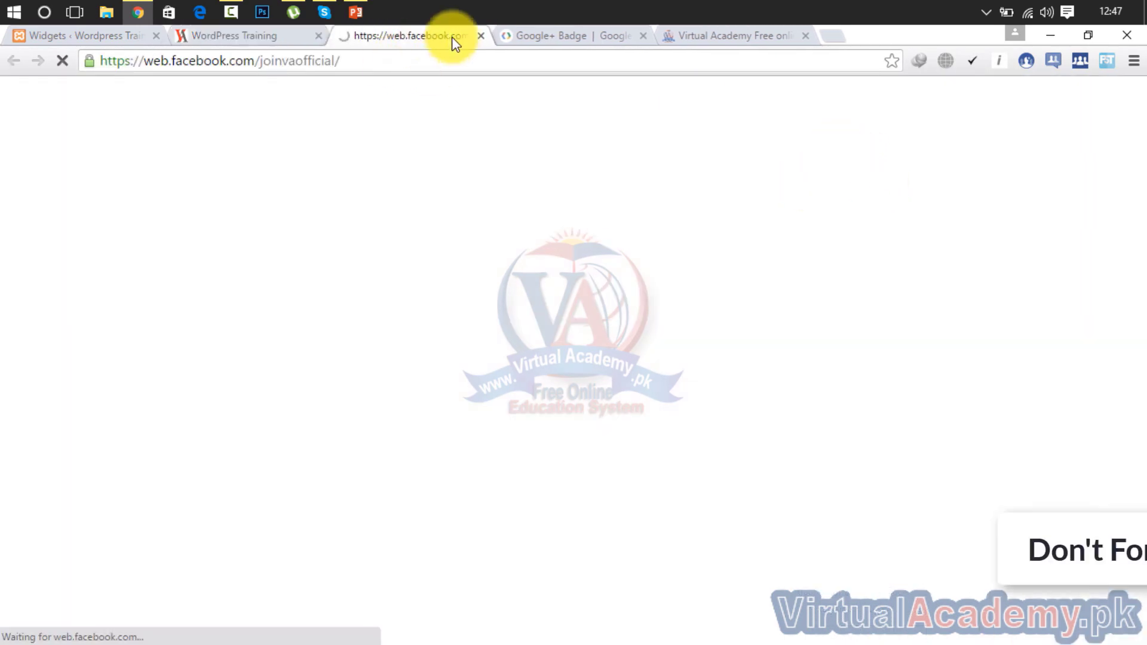
click(479, 37)
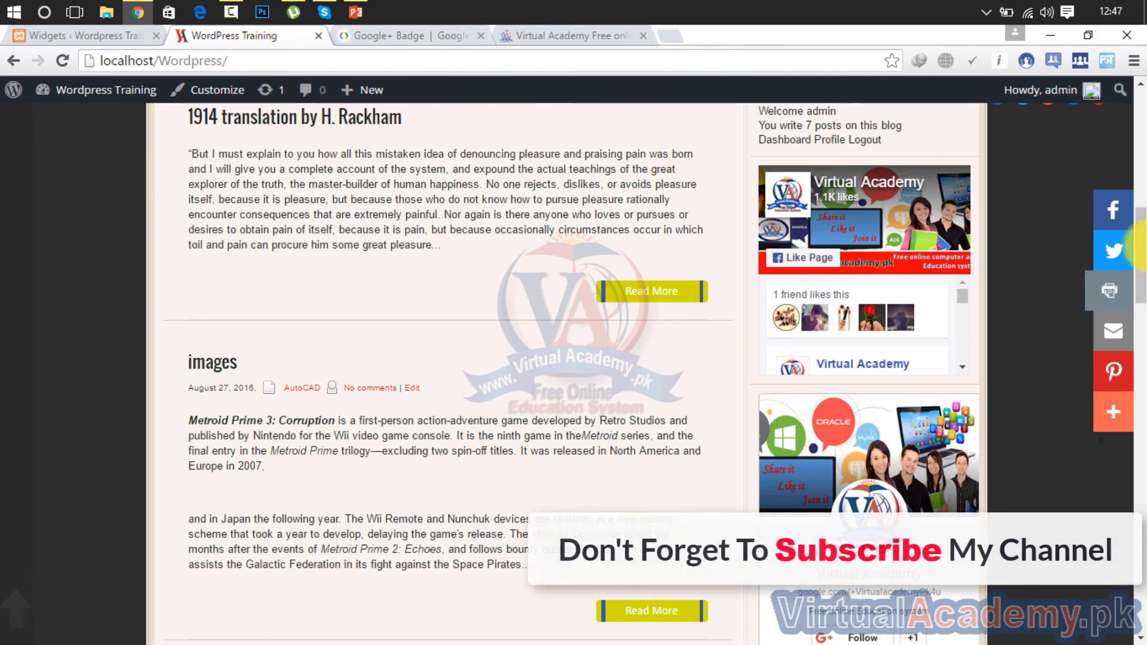
Examine the Facebook page box and the Google+ badge in the WordPress site's right sidebar
drag(1138, 245, 1142, 280)
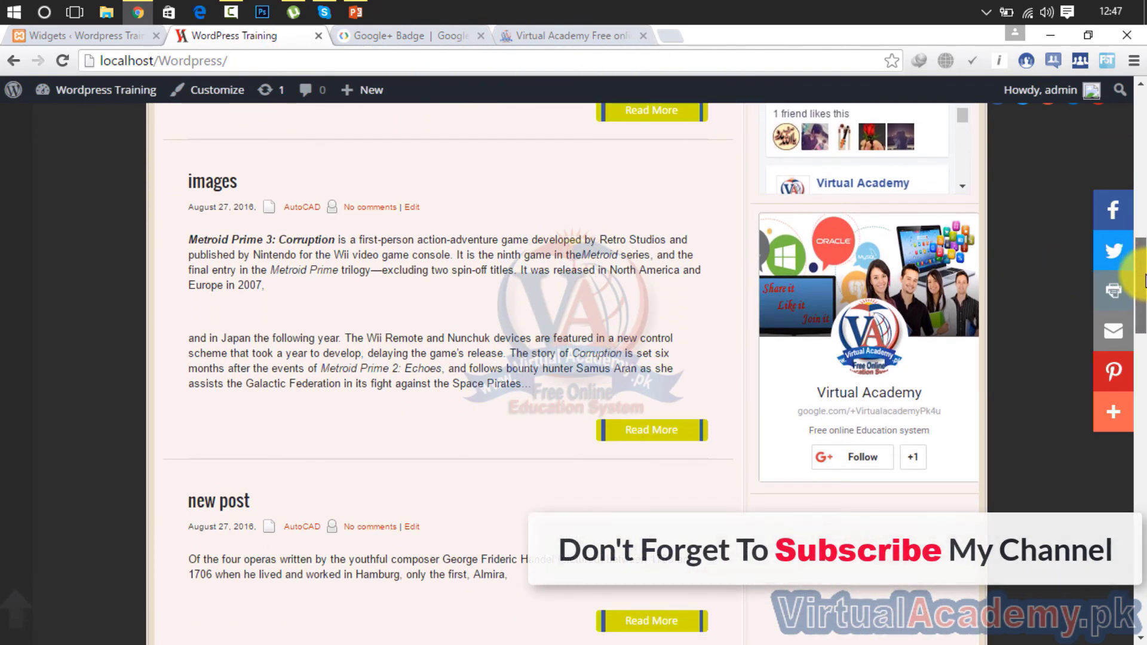
scroll(826, 289, down, 2)
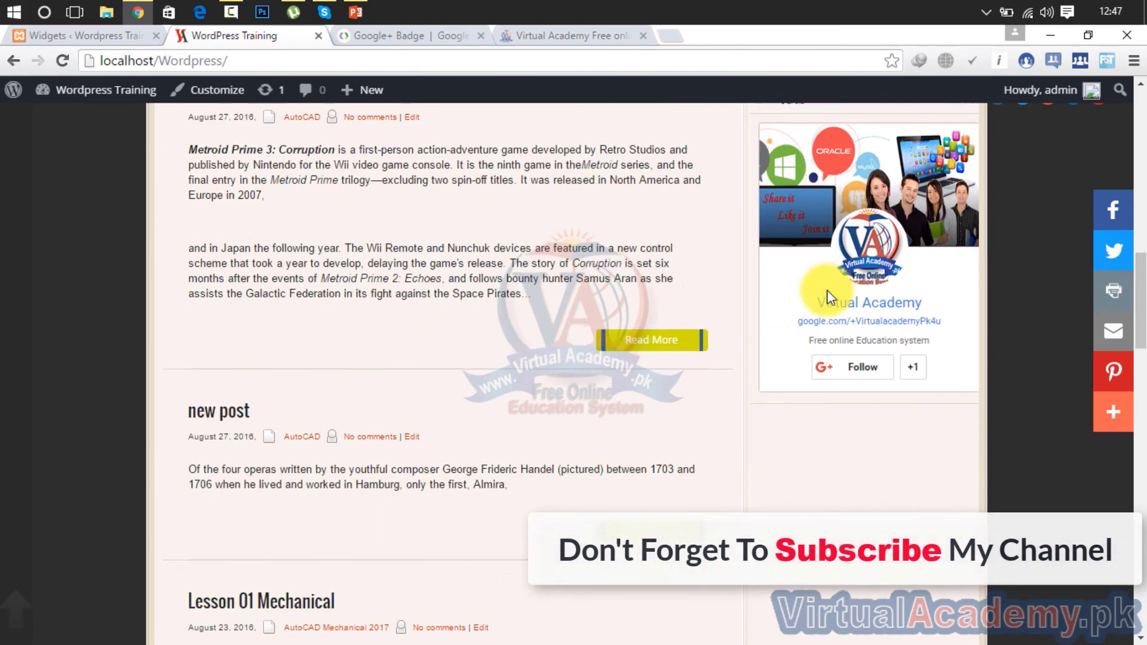
scroll(827, 289, up, 3)
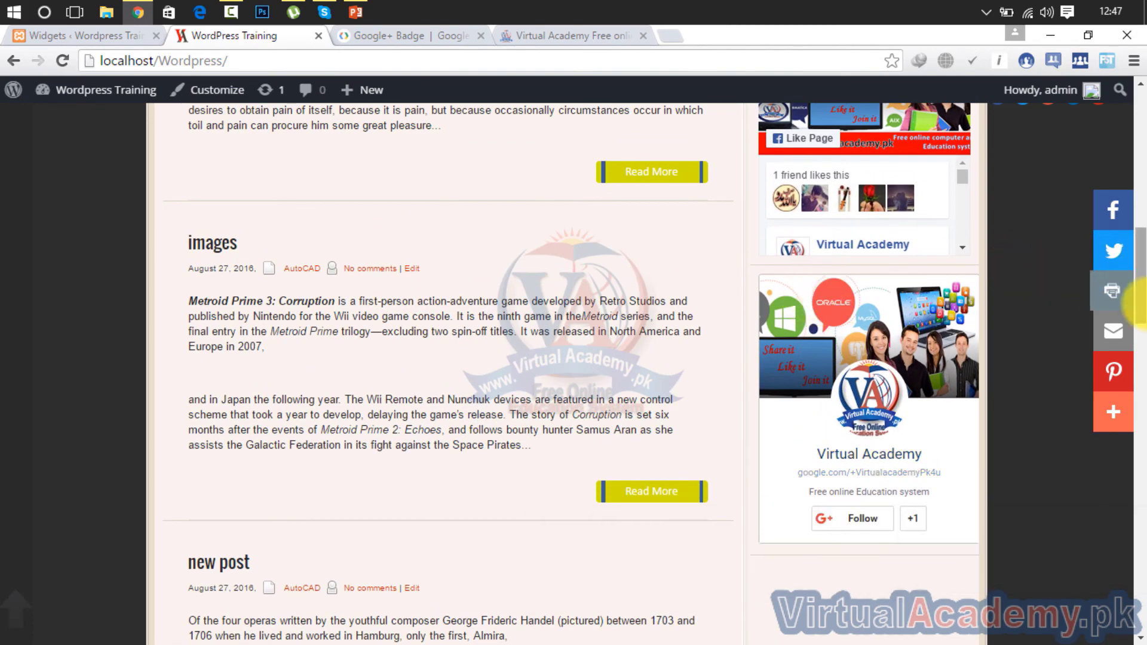
scroll(1129, 263, up, 6)
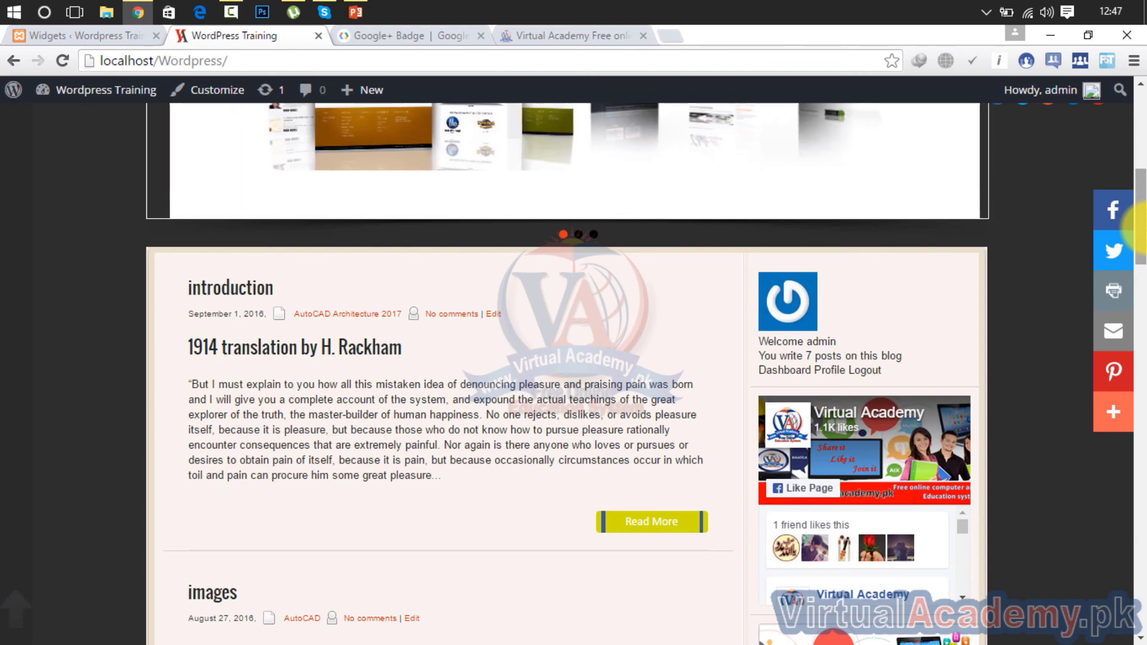
scroll(1131, 227, down, 6)
scroll(1130, 238, up, 3)
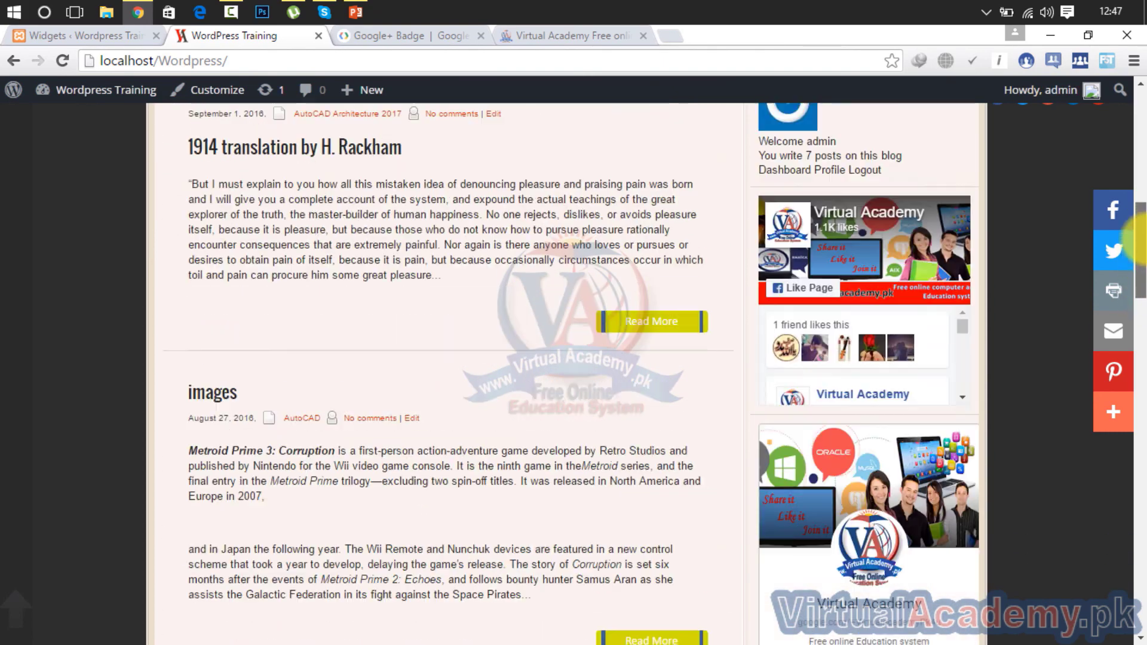
scroll(1131, 239, up, 3)
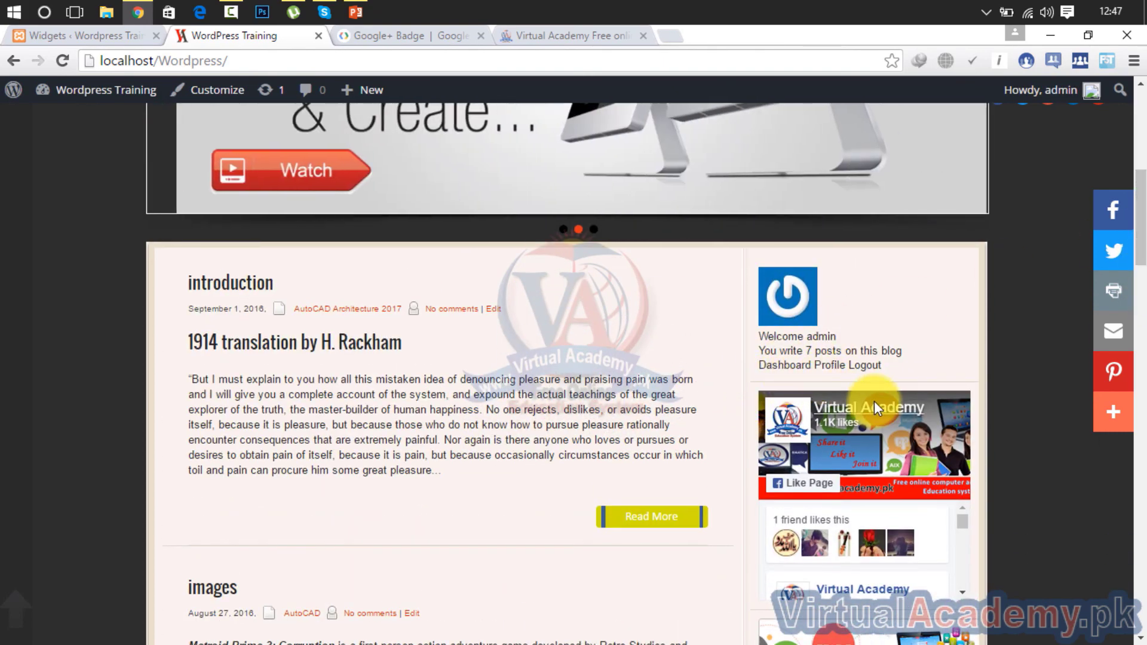
scroll(1138, 311, down, 9)
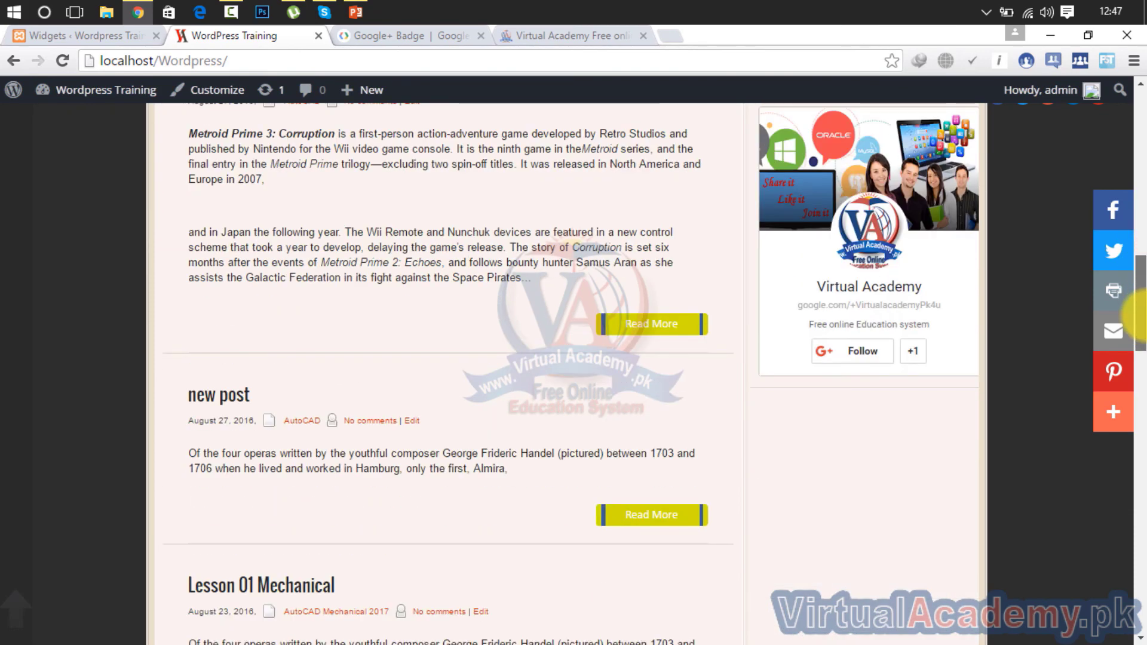
drag(1138, 315, 1140, 251)
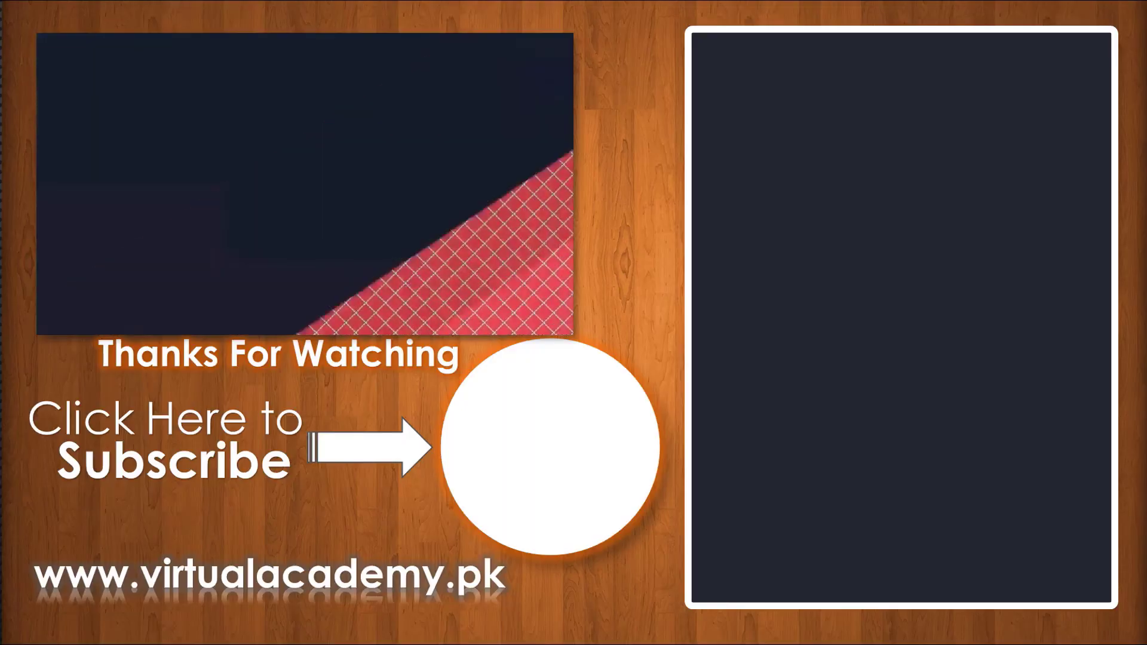